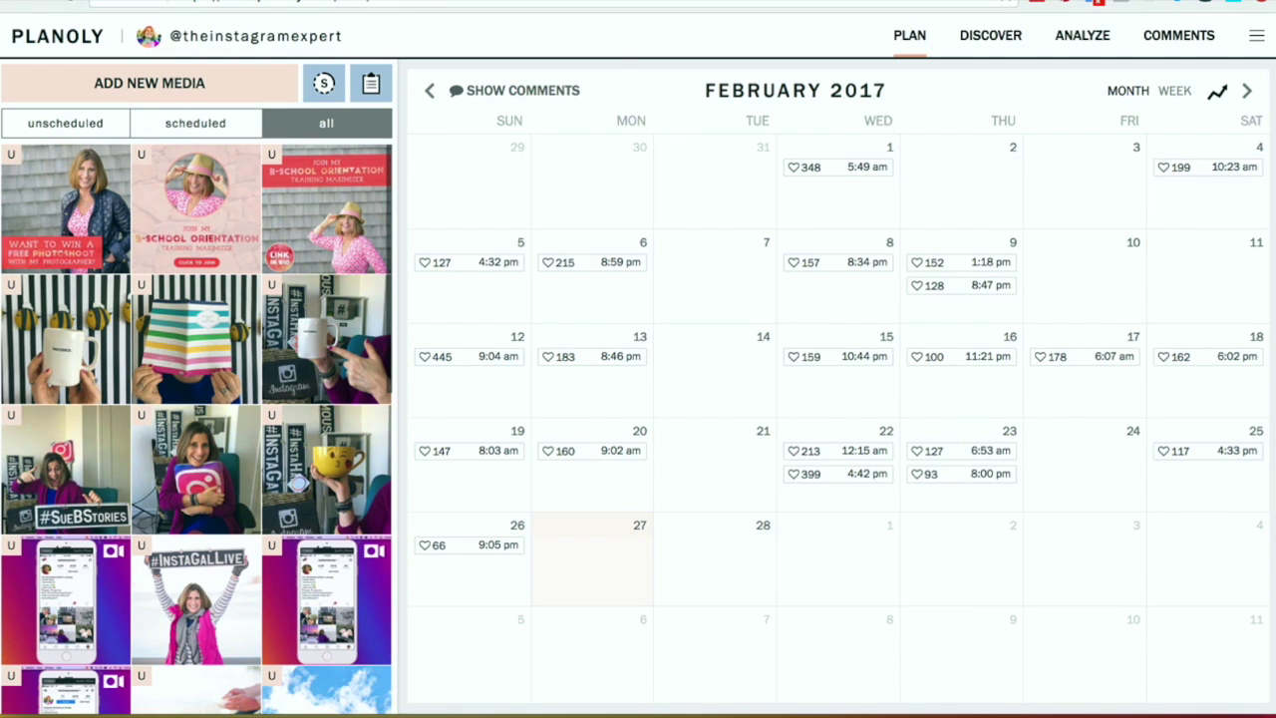
Filter the media grid to scheduled posts and look through them.
left_click(224, 136)
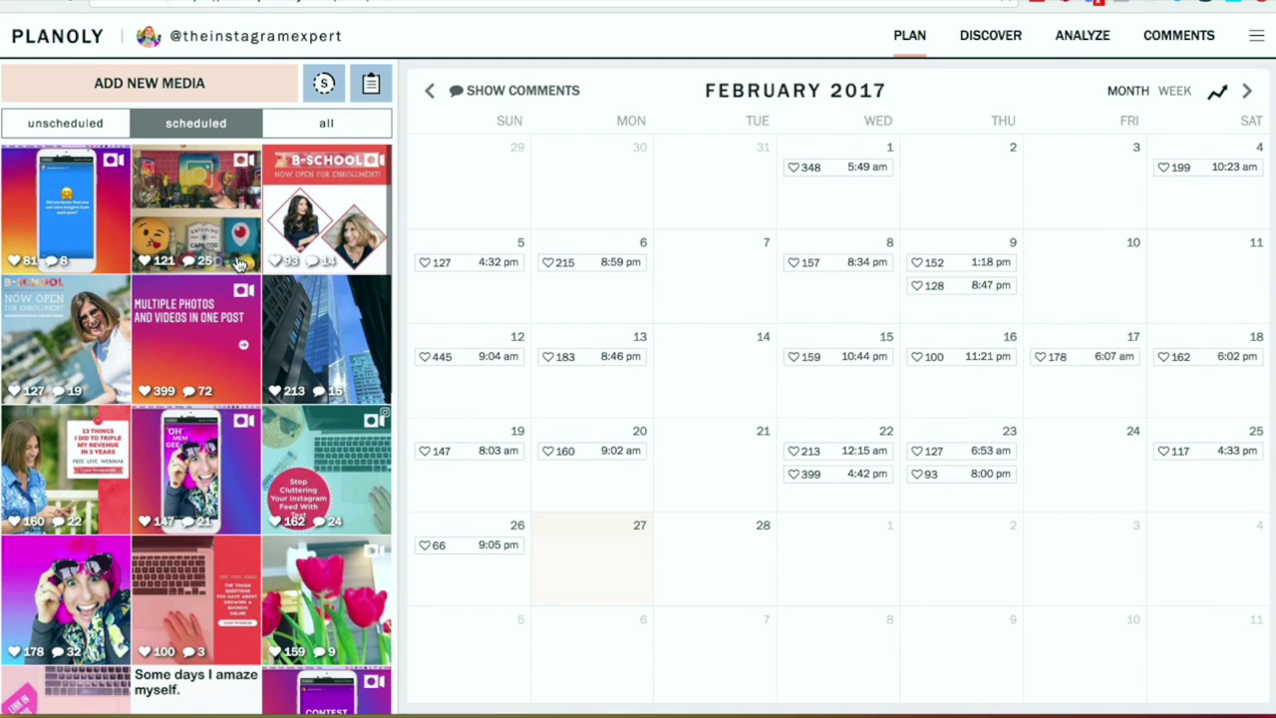
scroll(240, 261, "down", 2)
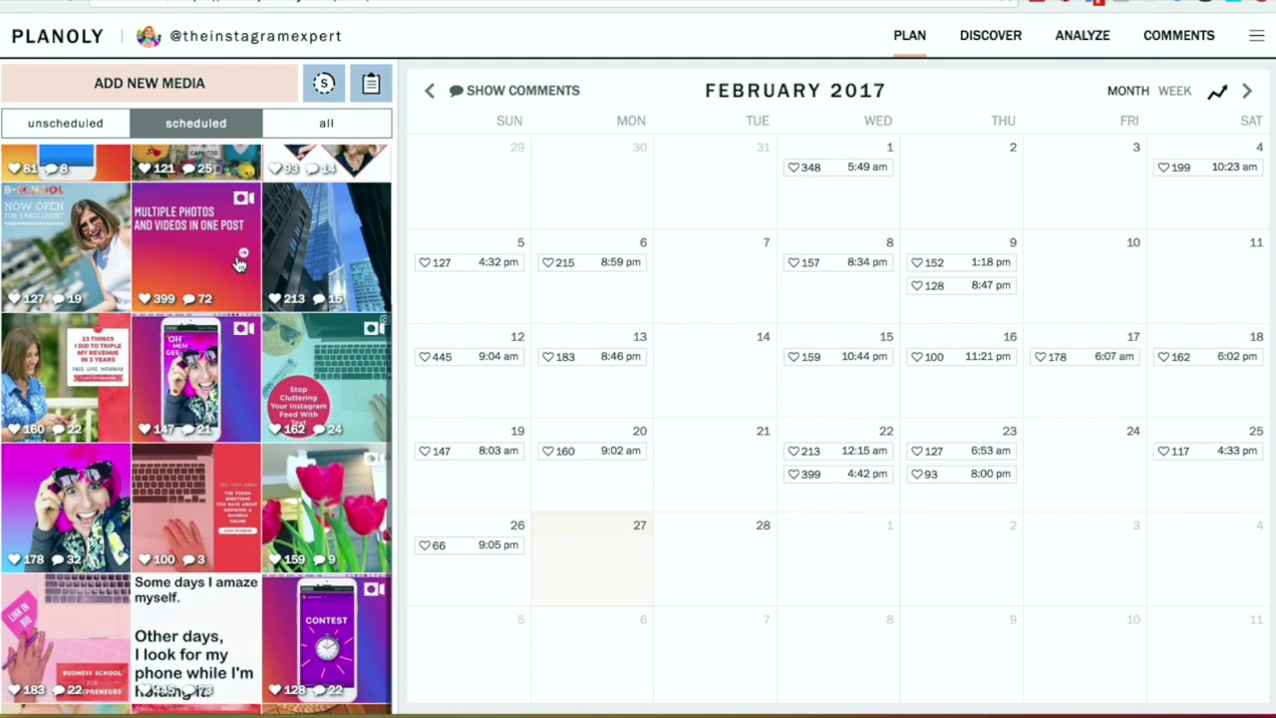
scroll(239, 261, "down", 1)
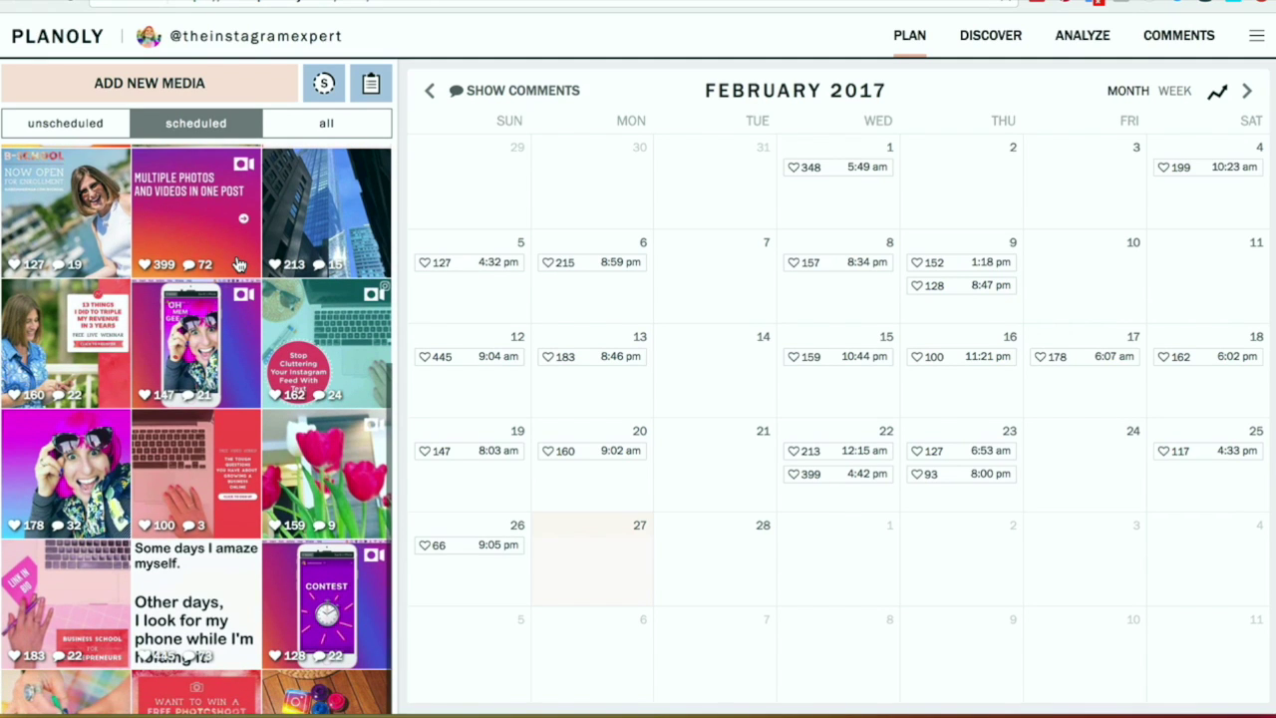
scroll(239, 263, "down", 2)
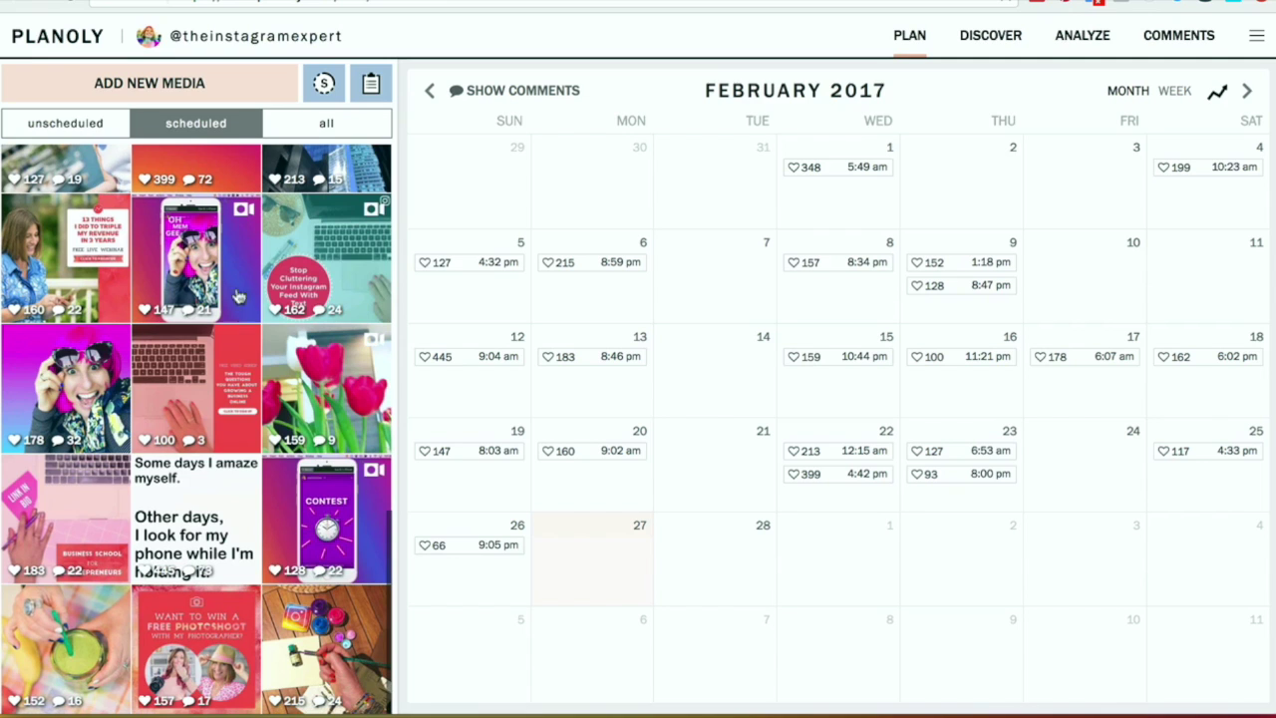
scroll(217, 365, "up", 5)
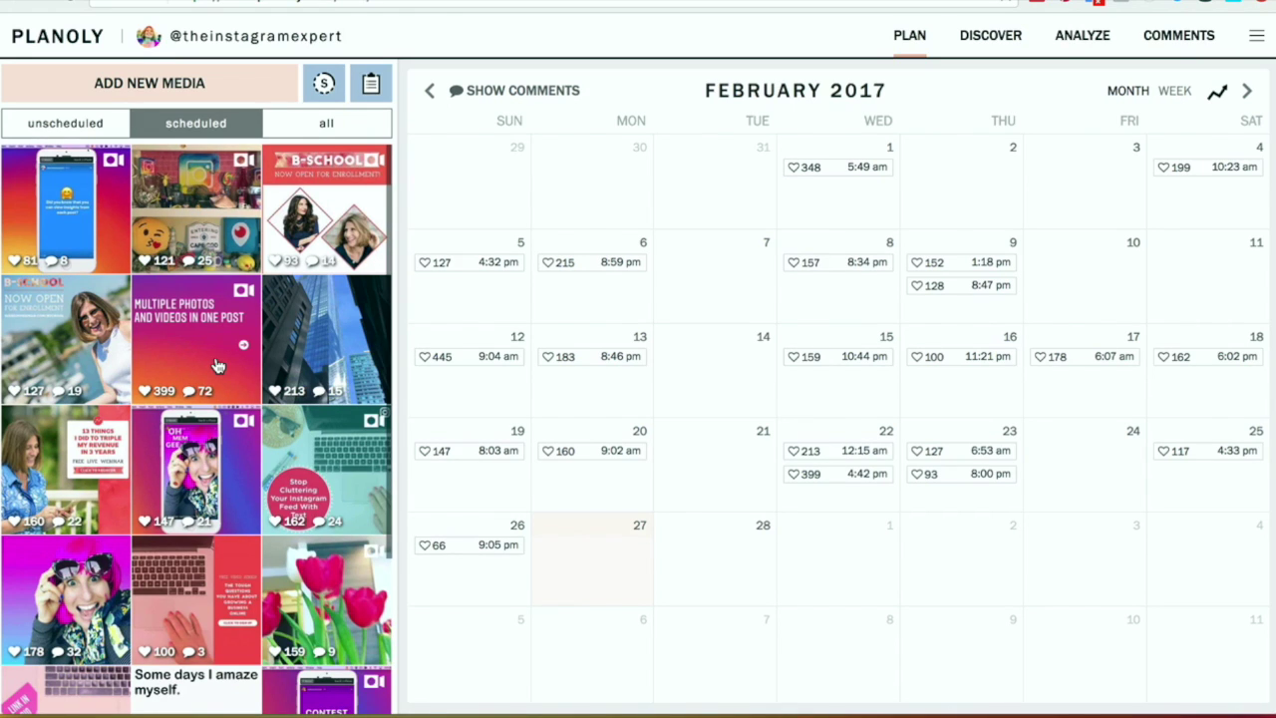
Filter the media grid to unscheduled posts and browse the images waiting to be planned.
left_click(80, 125)
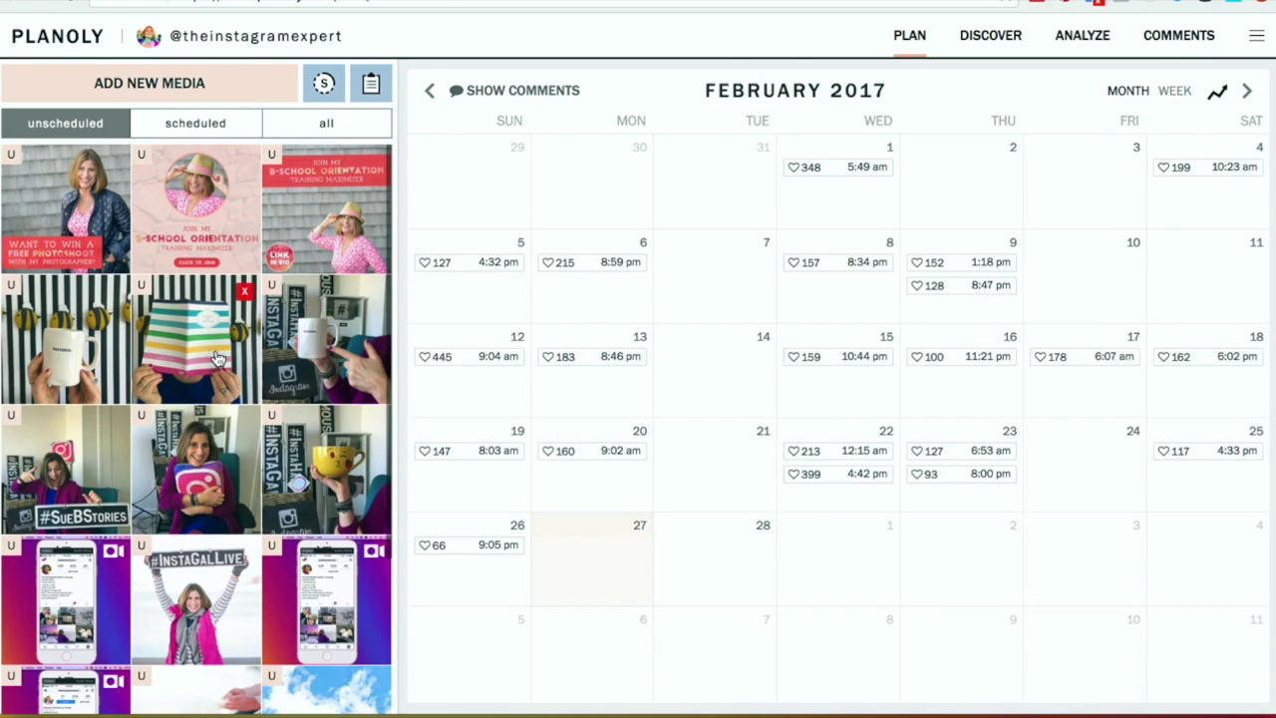
scroll(220, 359, "down", 15)
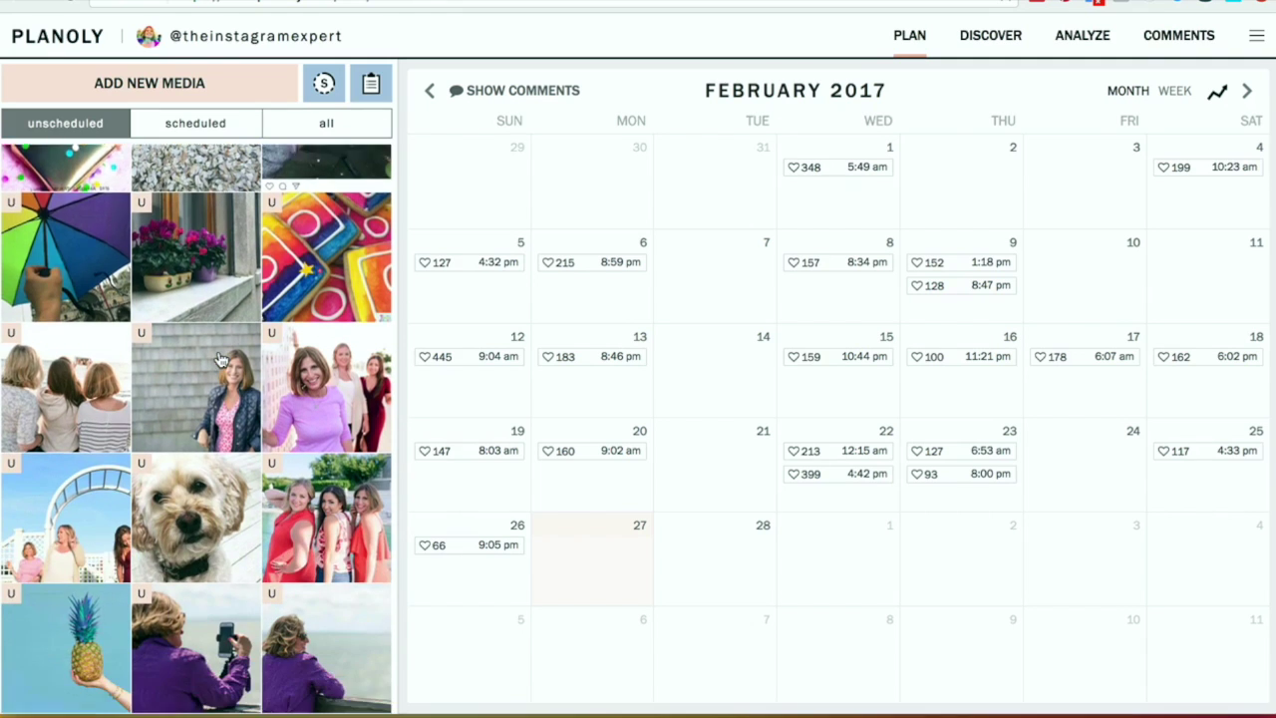
scroll(221, 359, "down", 12)
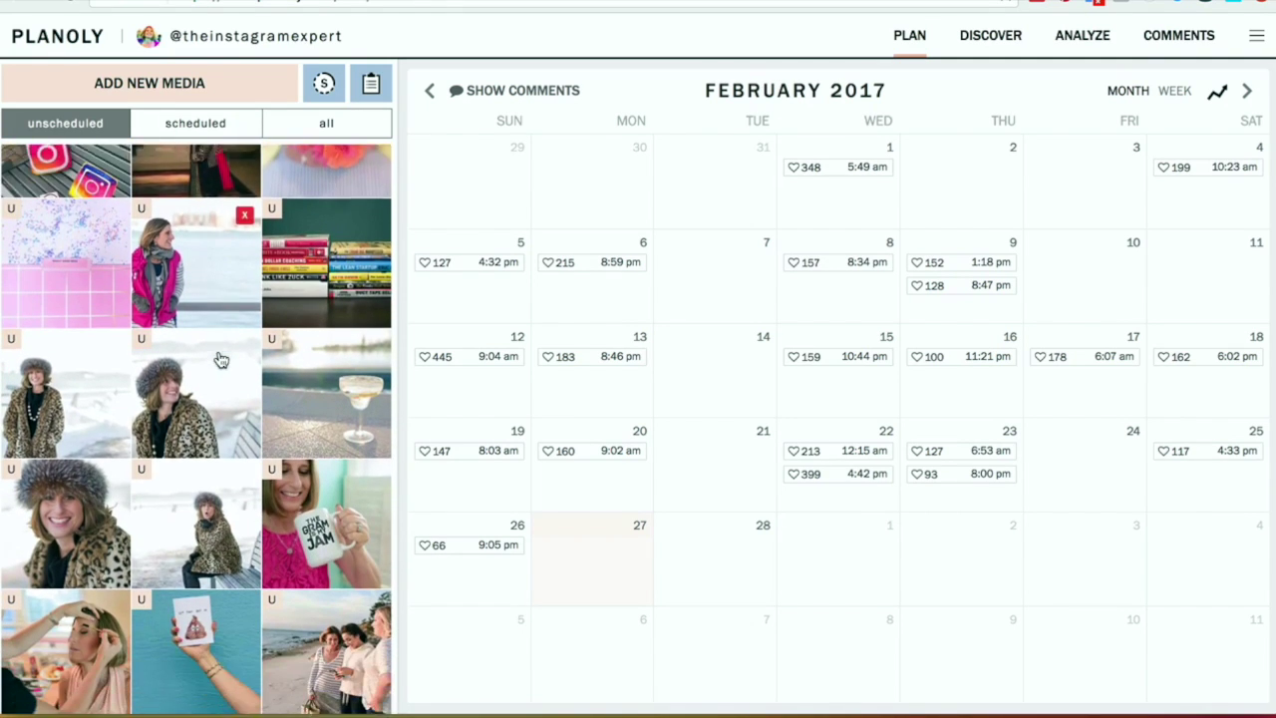
scroll(234, 319, "up", 6)
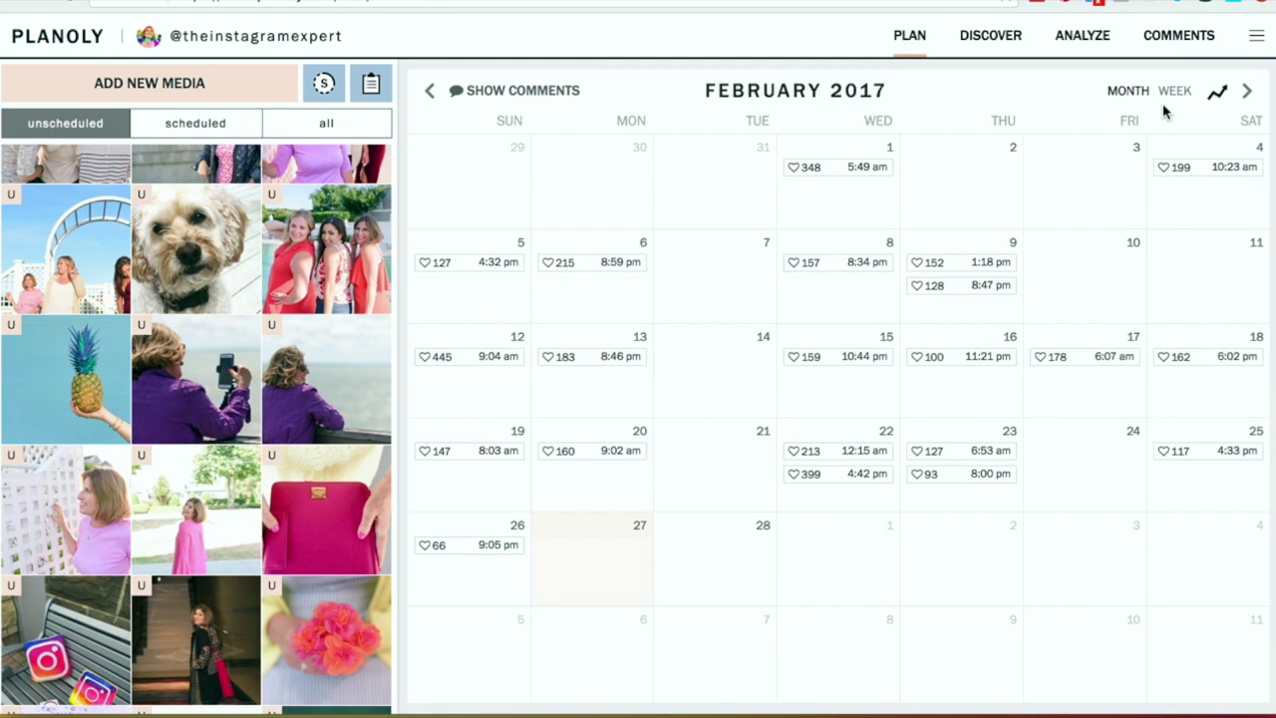
Look over the Discover, Analyze and Comments sections one after another.
left_click(980, 40)
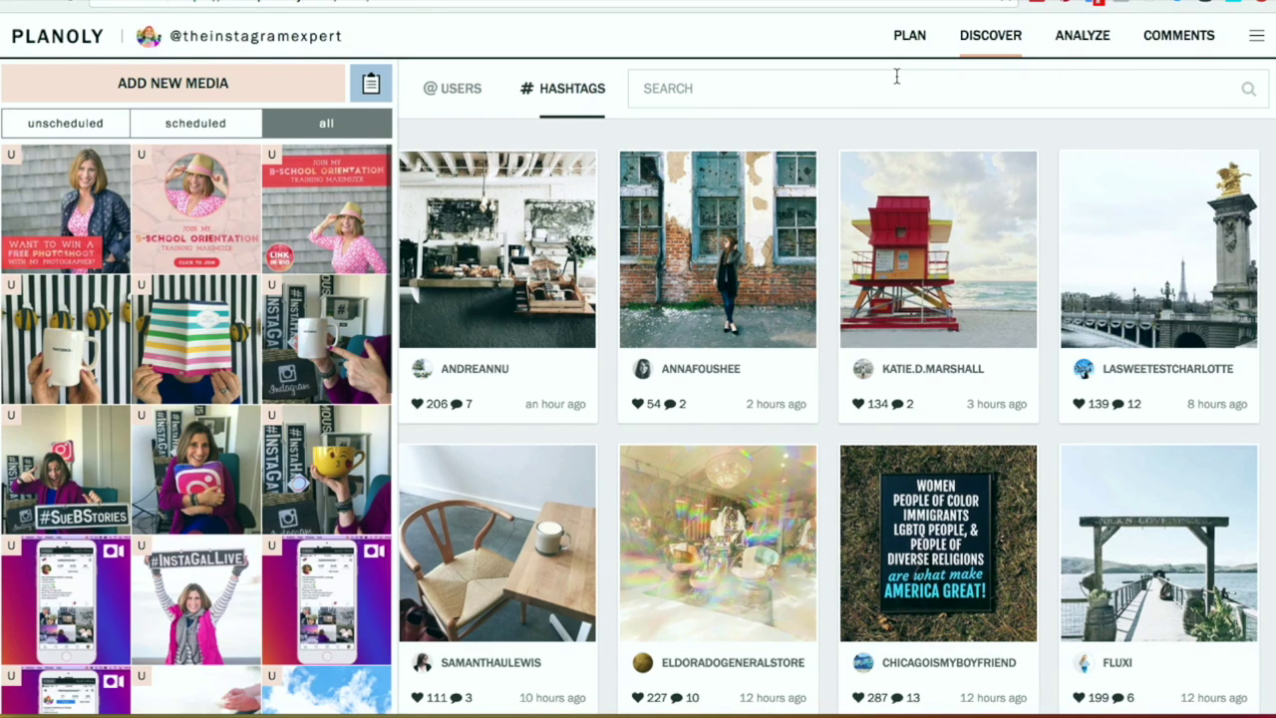
left_click(1077, 47)
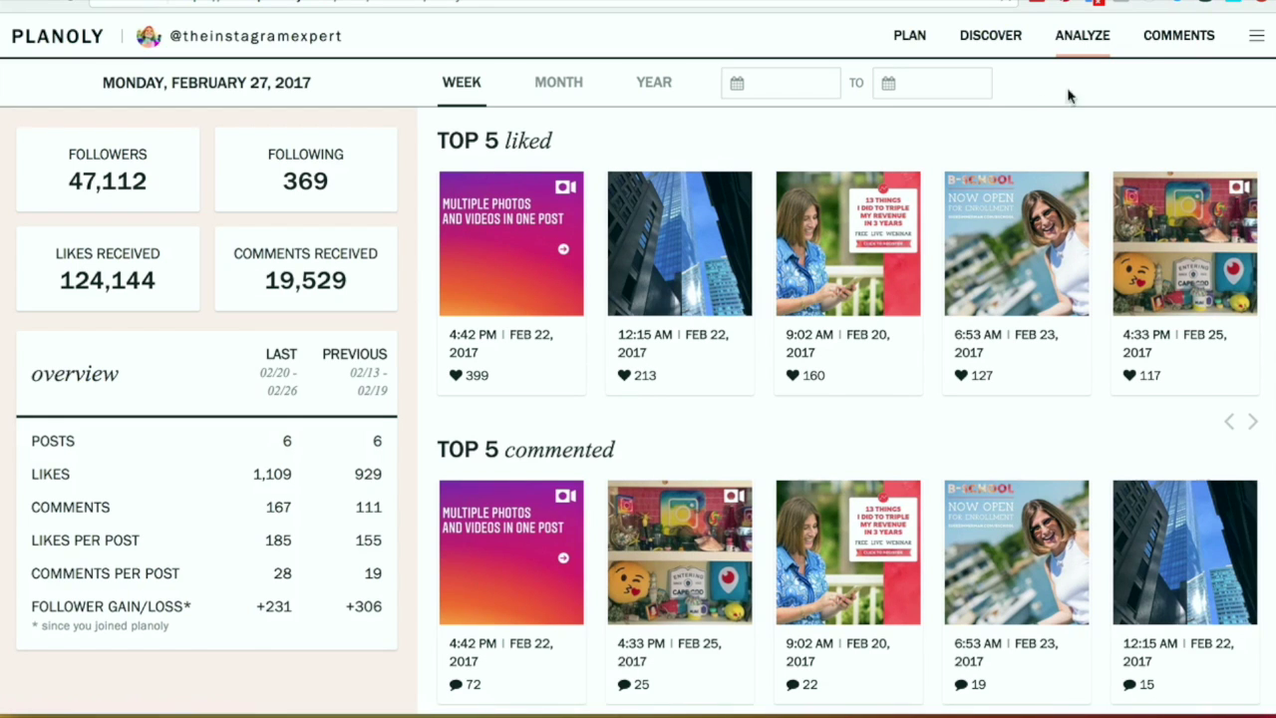
left_click(1164, 44)
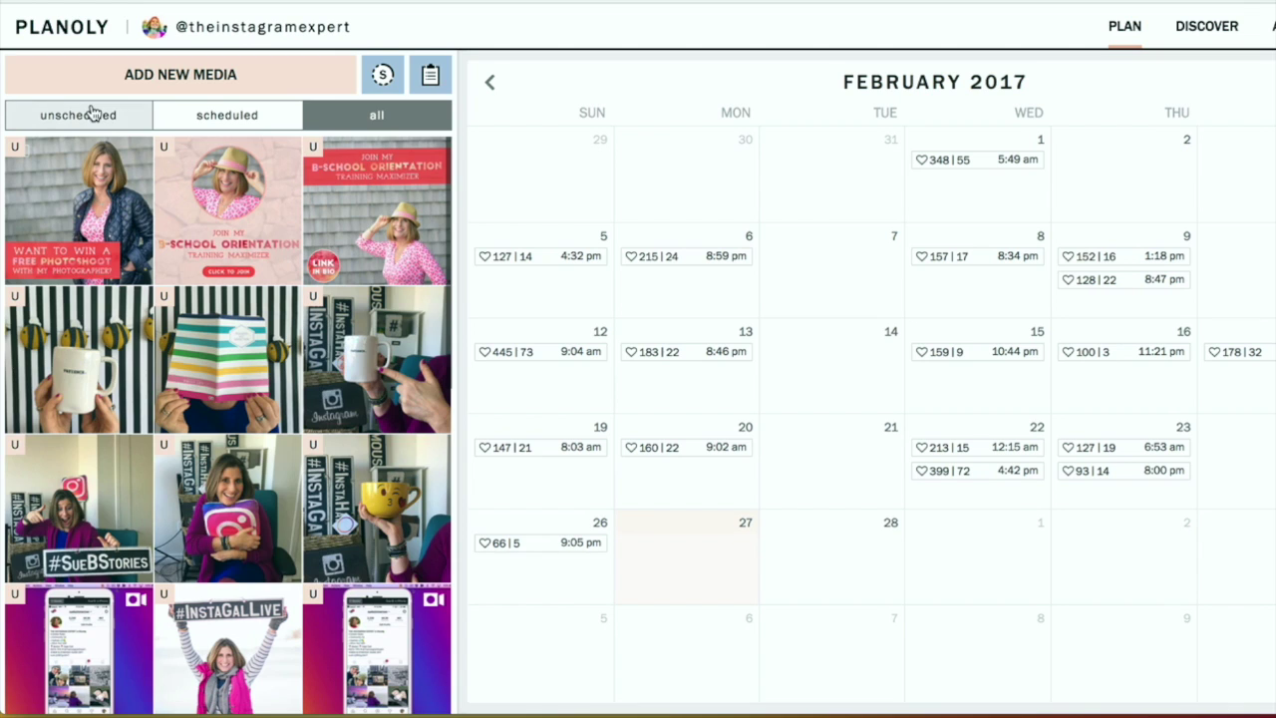
Compare the unscheduled and scheduled media in the planner, finishing with a look through the unscheduled images.
left_click(91, 111)
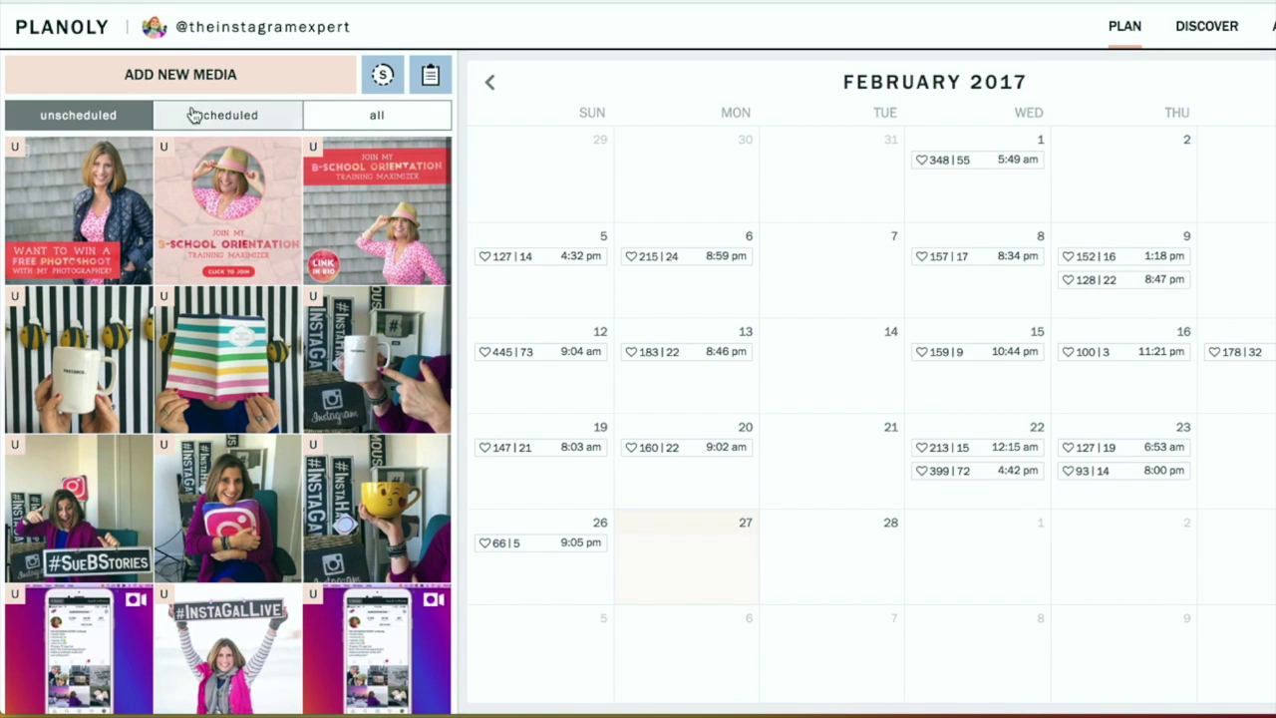
left_click(197, 115)
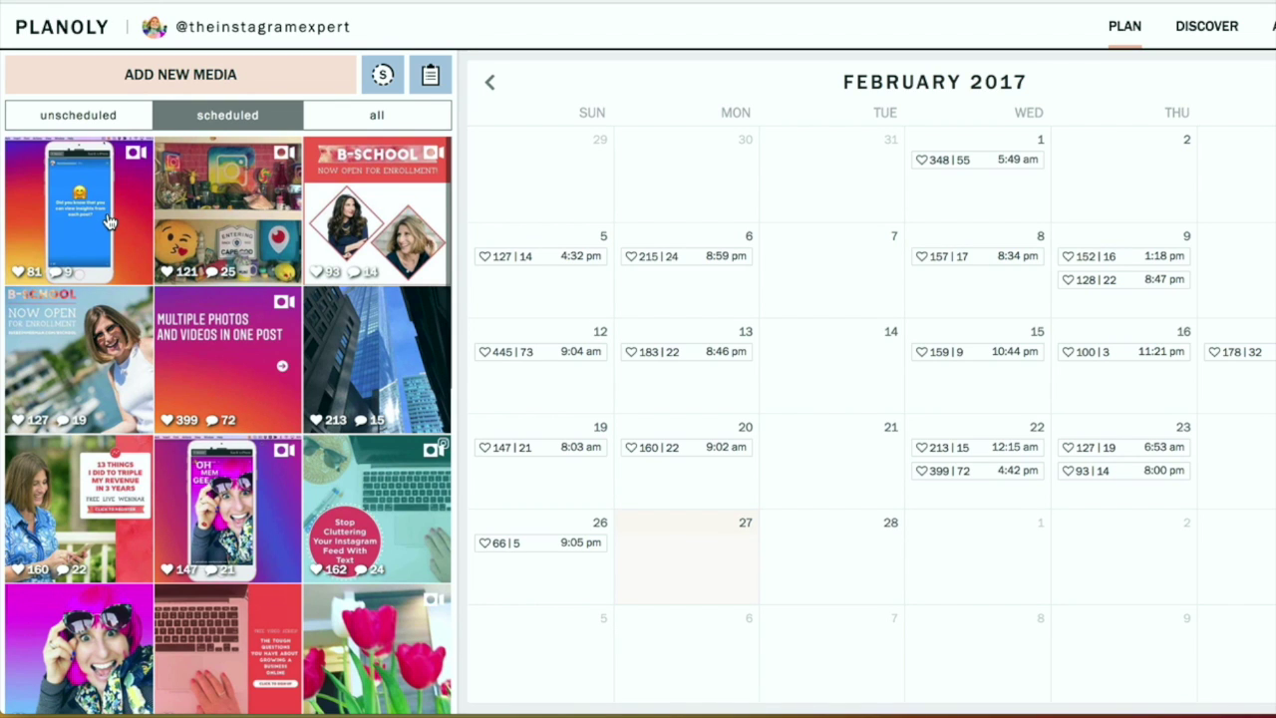
left_click(90, 116)
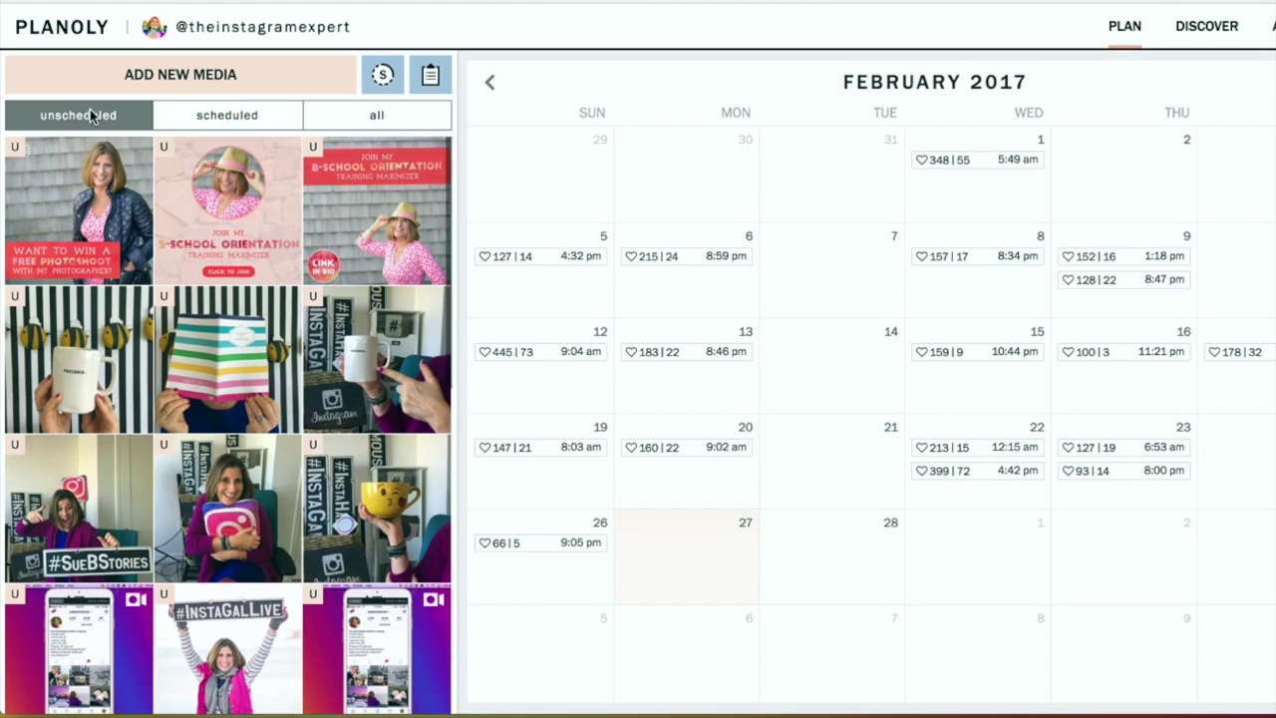
scroll(185, 334, "down", 5)
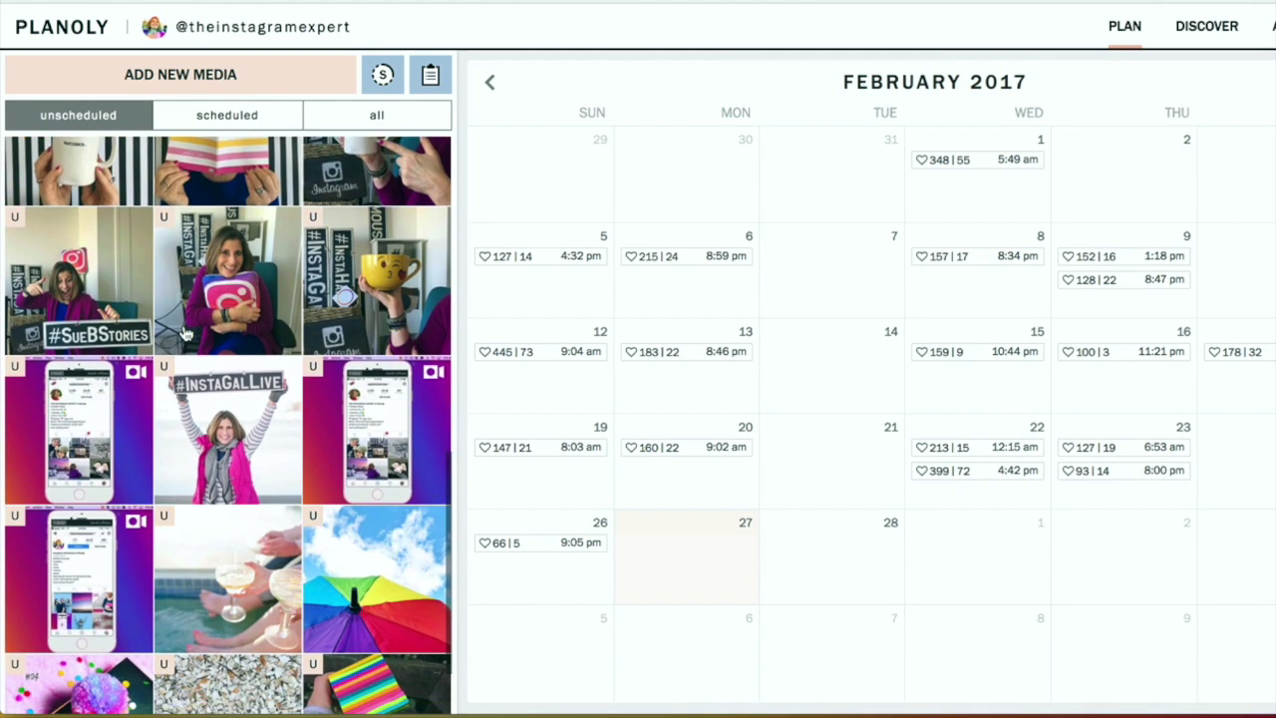
scroll(184, 335, "down", 2)
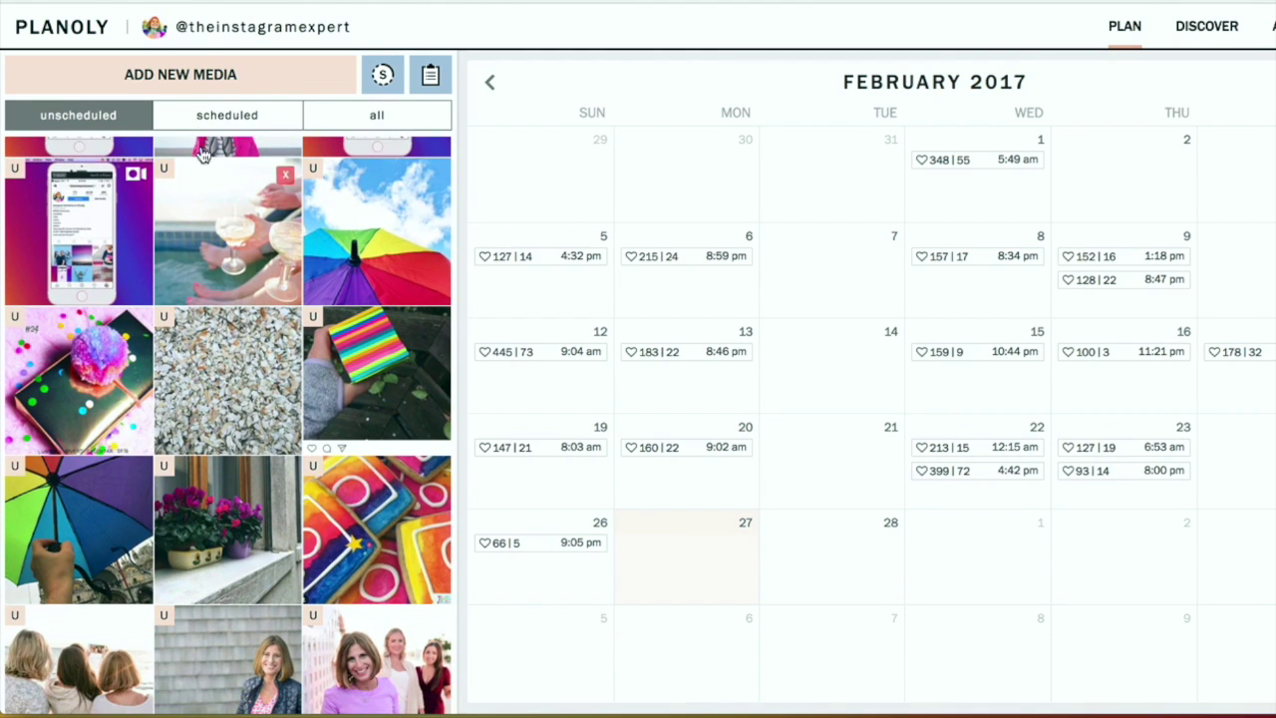
Check which sources are available for adding new media and close the source list without choosing one.
left_click(207, 74)
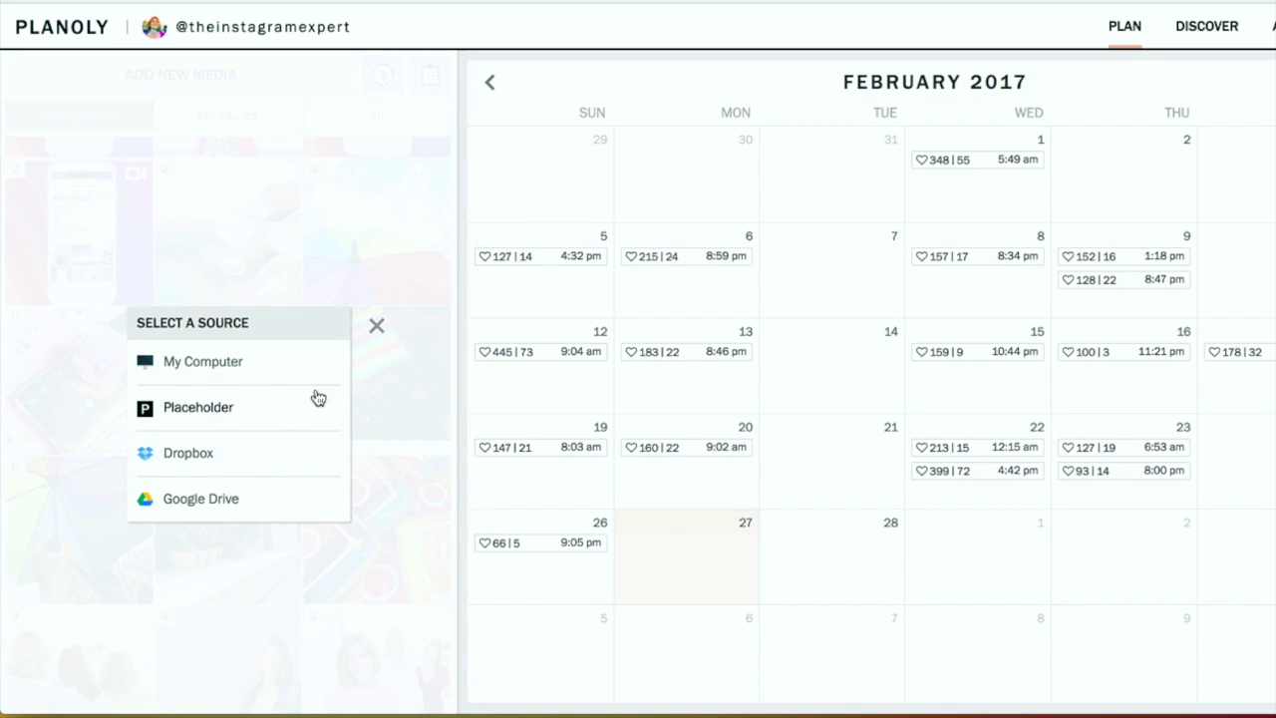
left_click(377, 329)
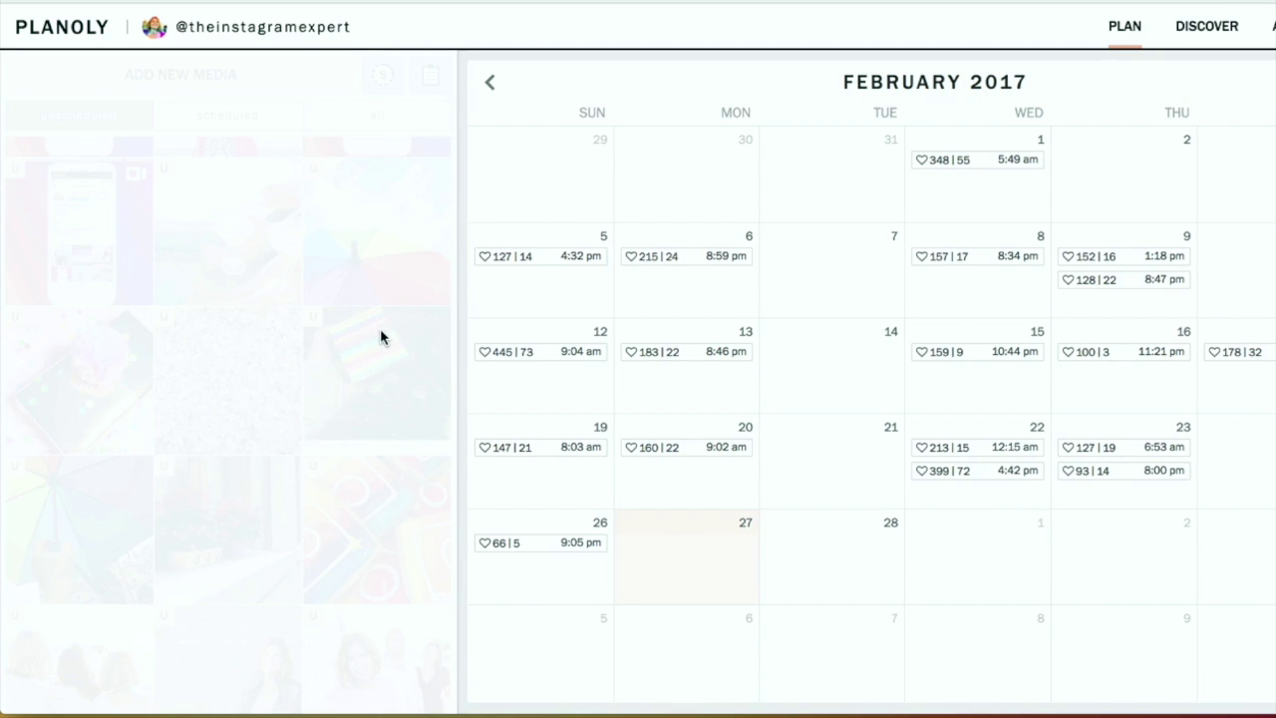
scroll(299, 319, "up", 5)
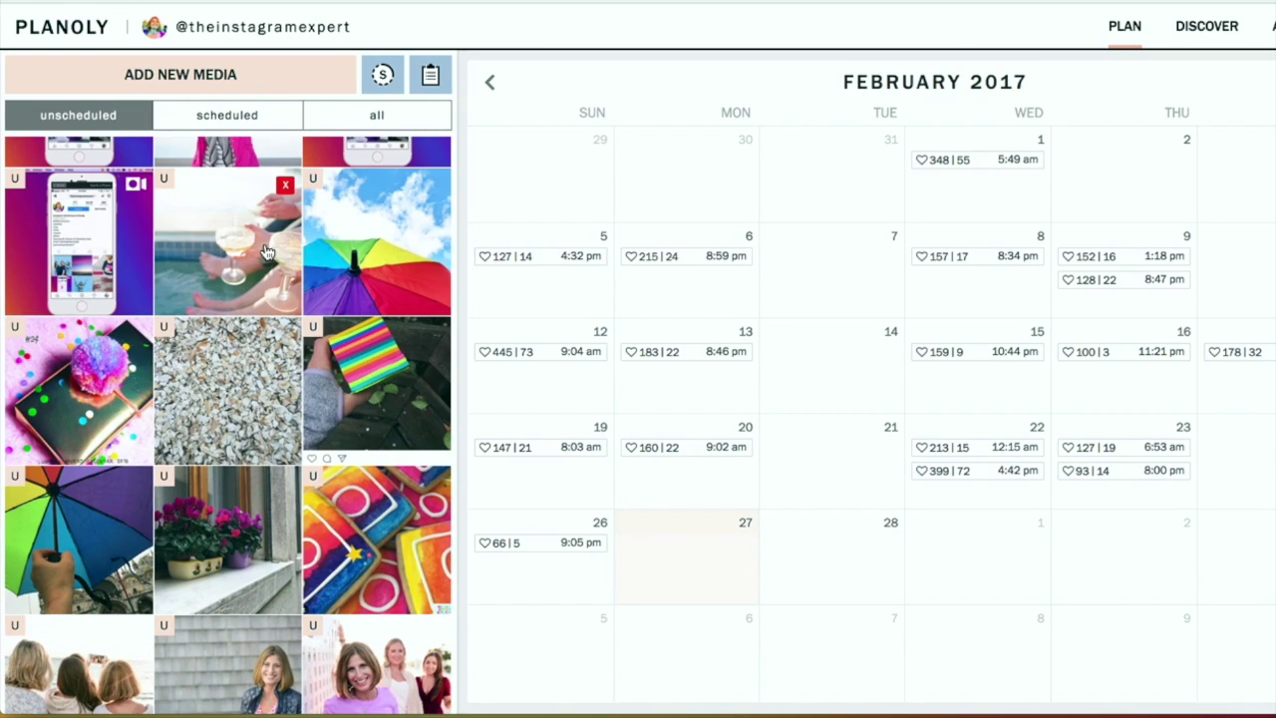
Switch the media grid back to scheduled posts and view the most recent ones.
scroll(267, 252, "down", 1)
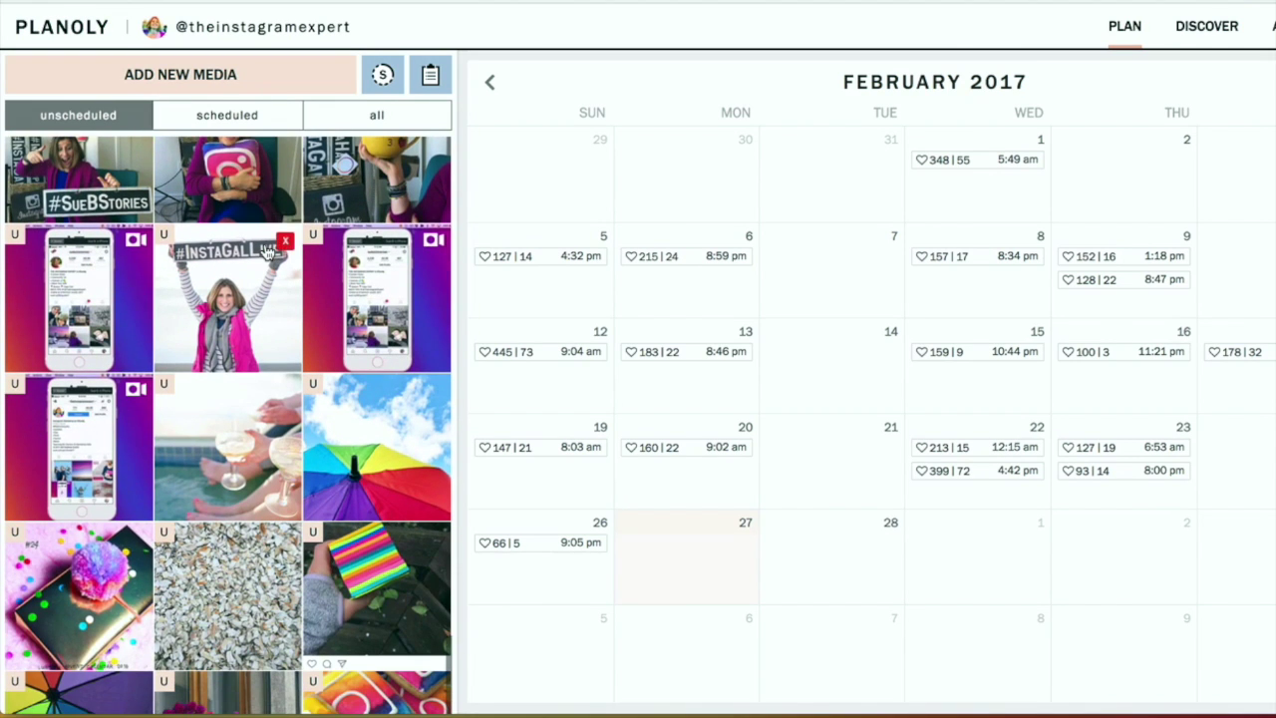
left_click(253, 120)
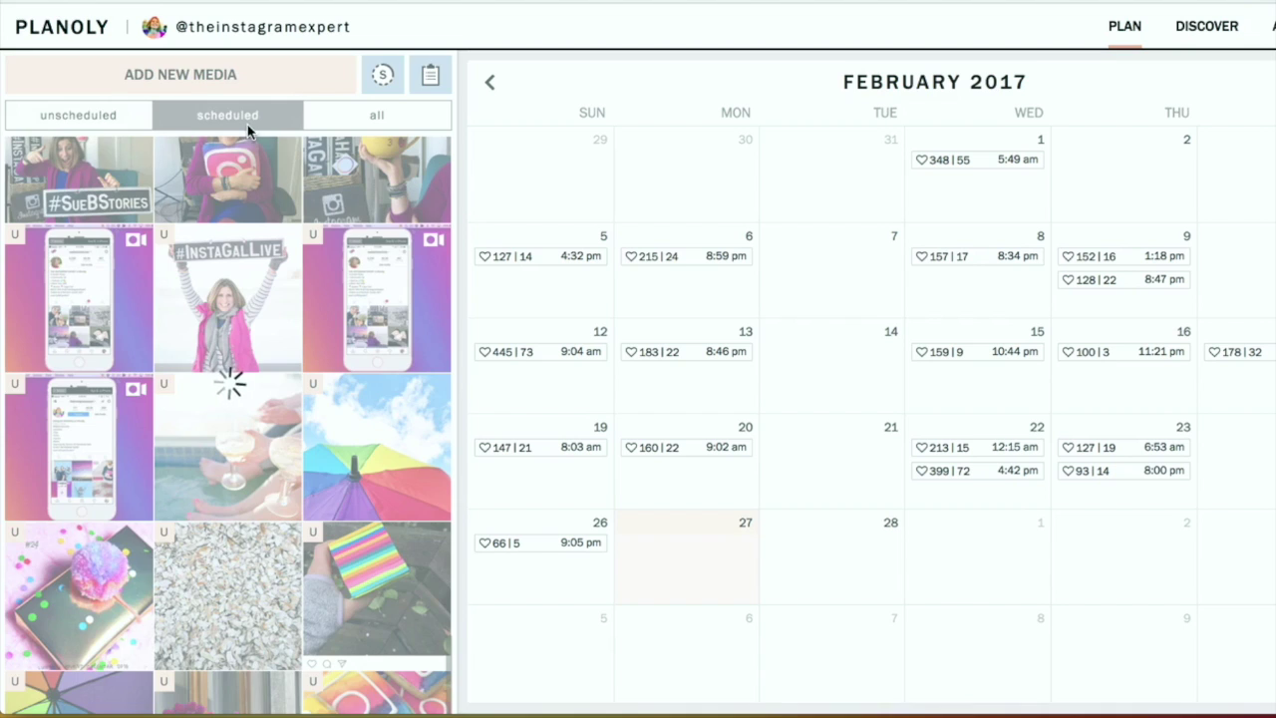
scroll(129, 219, "up", 5)
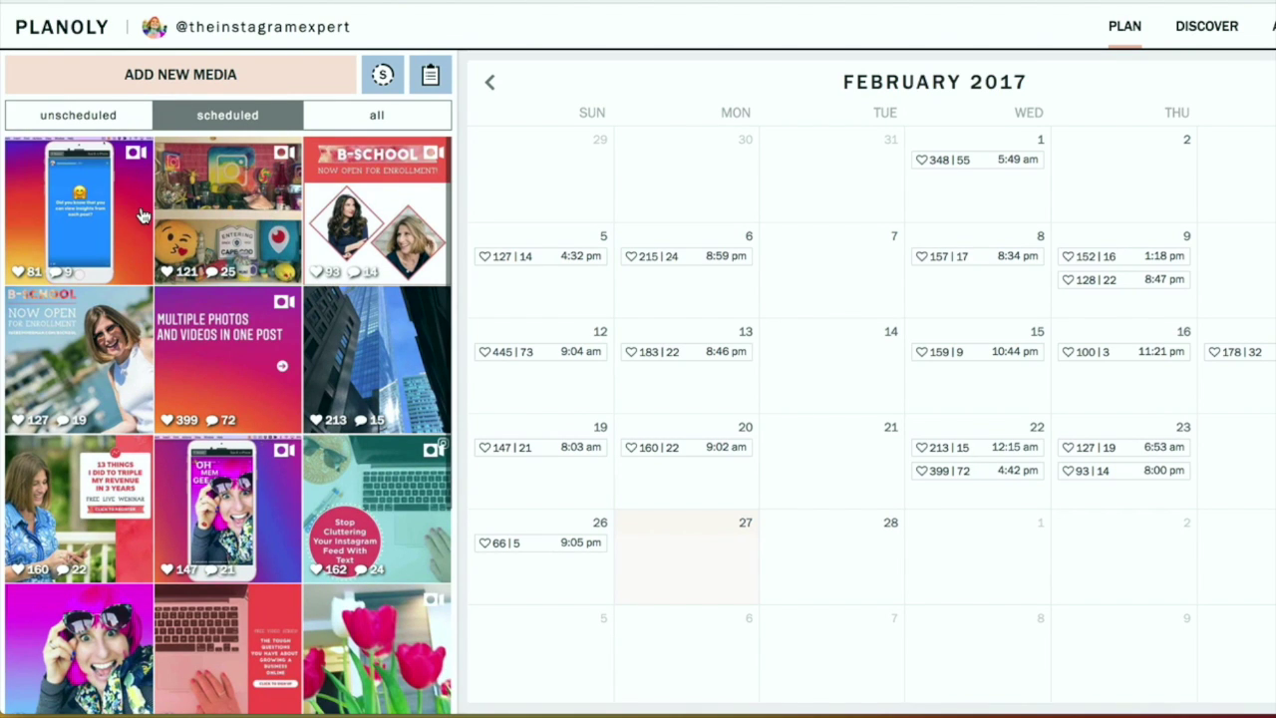
Find the #LOVE mug photo among the unscheduled media and open it for scheduling.
left_click(97, 118)
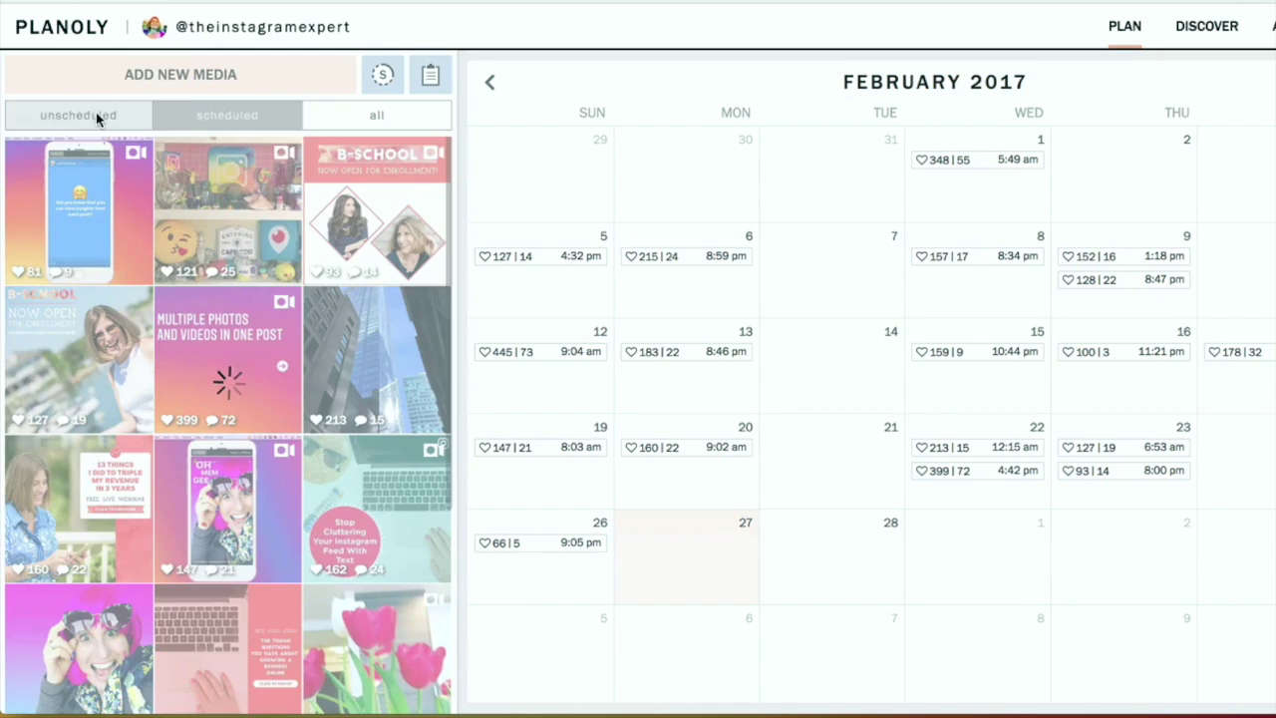
scroll(239, 339, "down", 7)
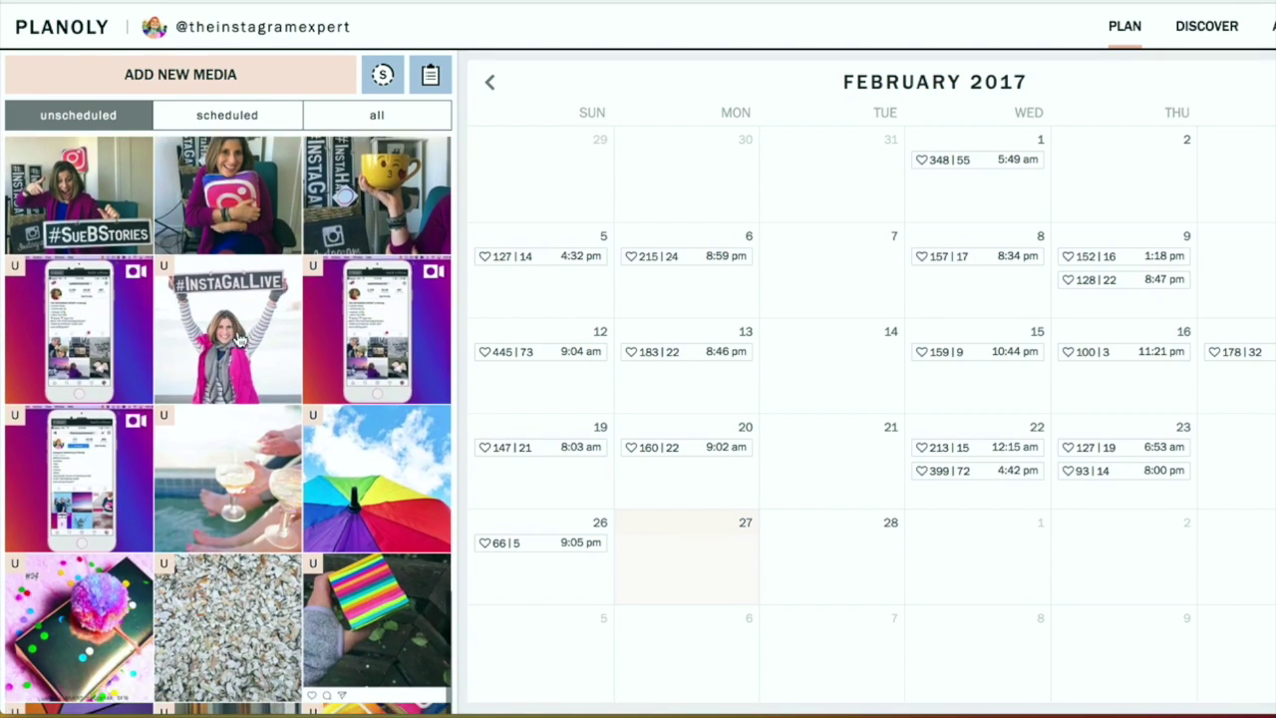
scroll(239, 339, "down", 5)
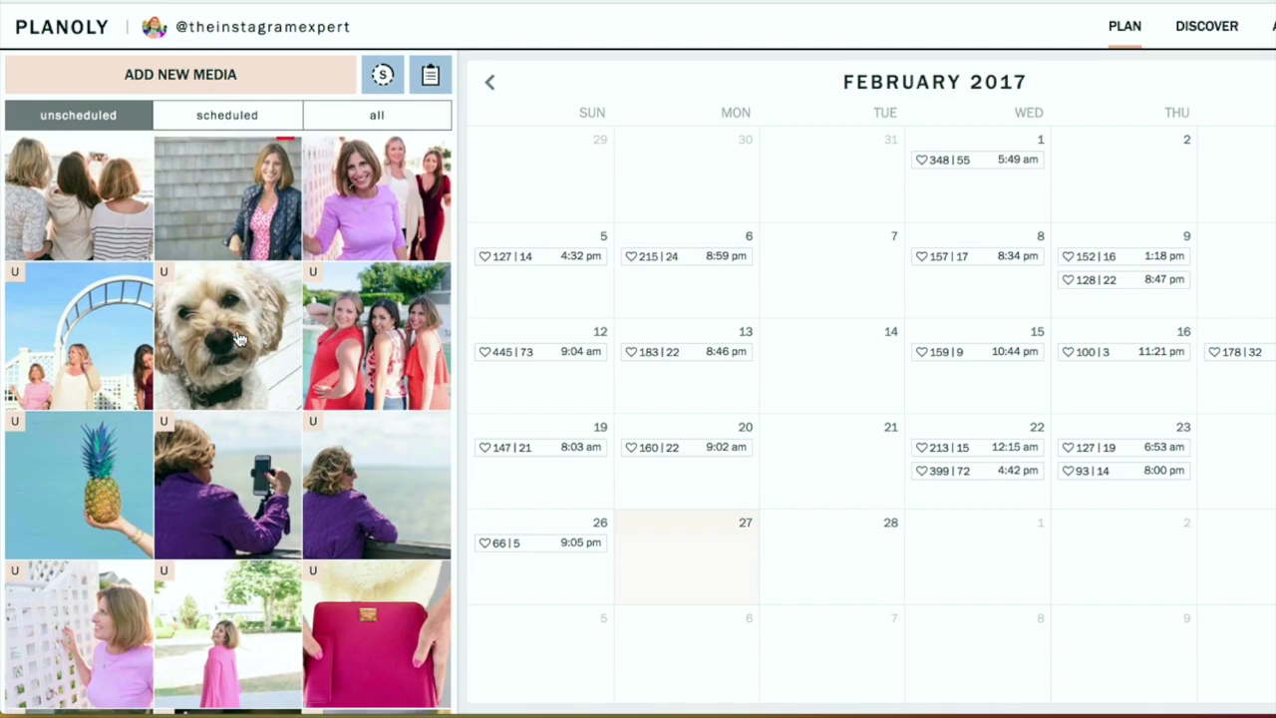
scroll(239, 339, "down", 6)
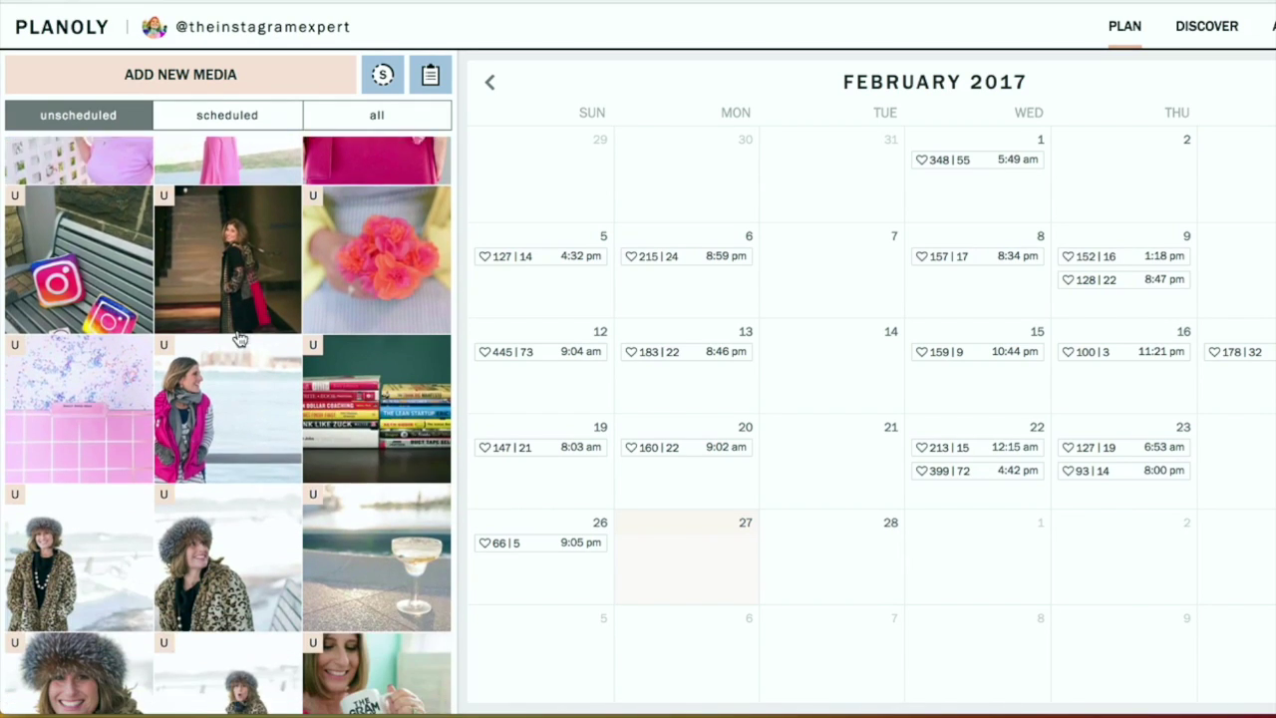
scroll(239, 339, "down", 6)
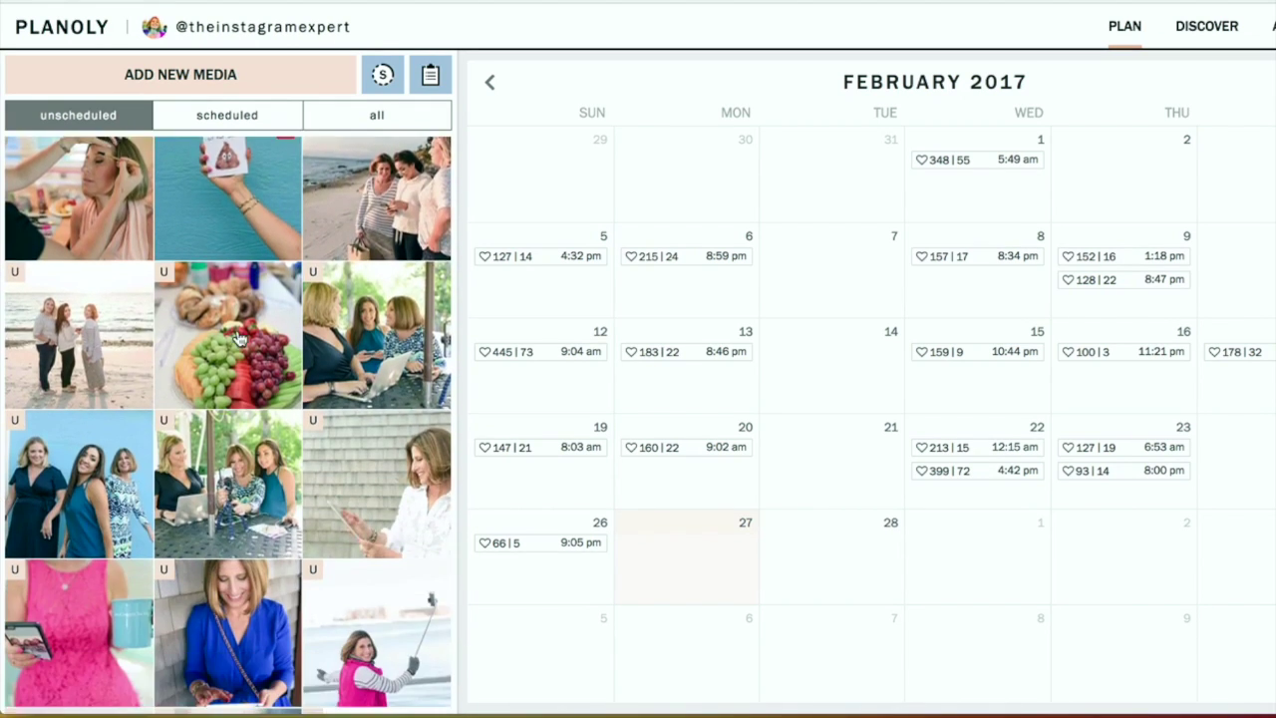
scroll(239, 339, "down", 6)
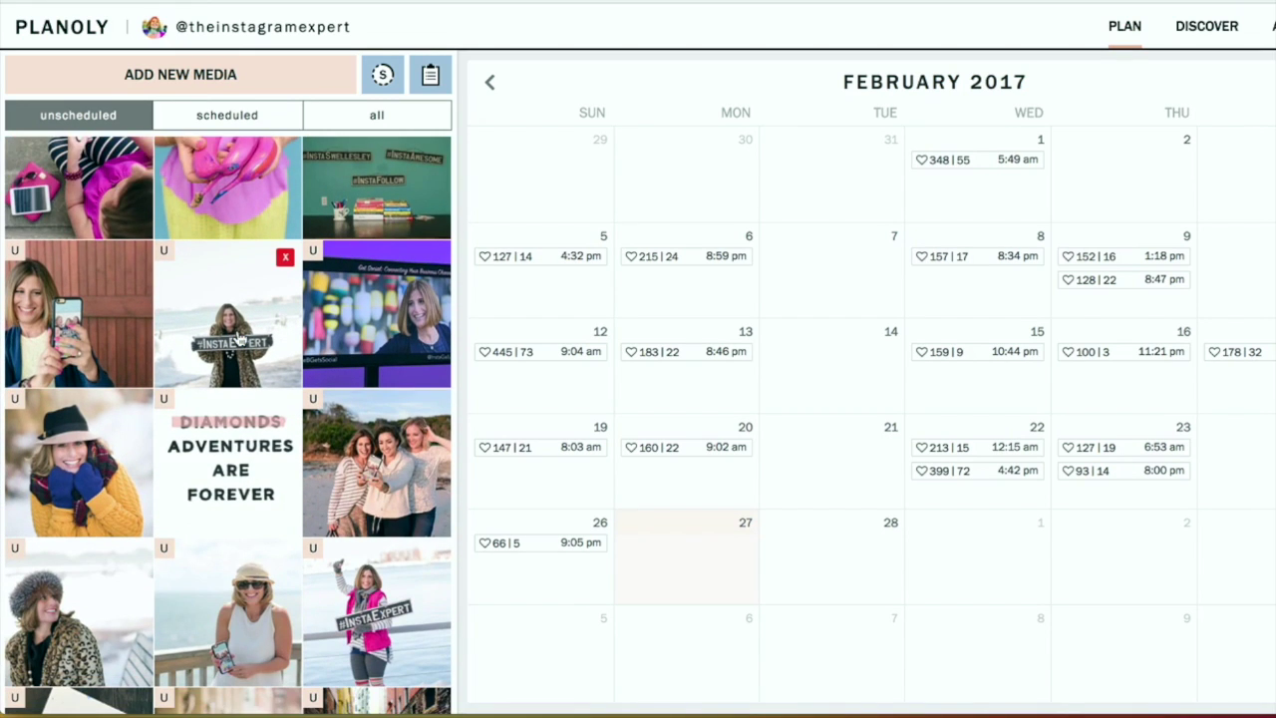
scroll(240, 339, "down", 5)
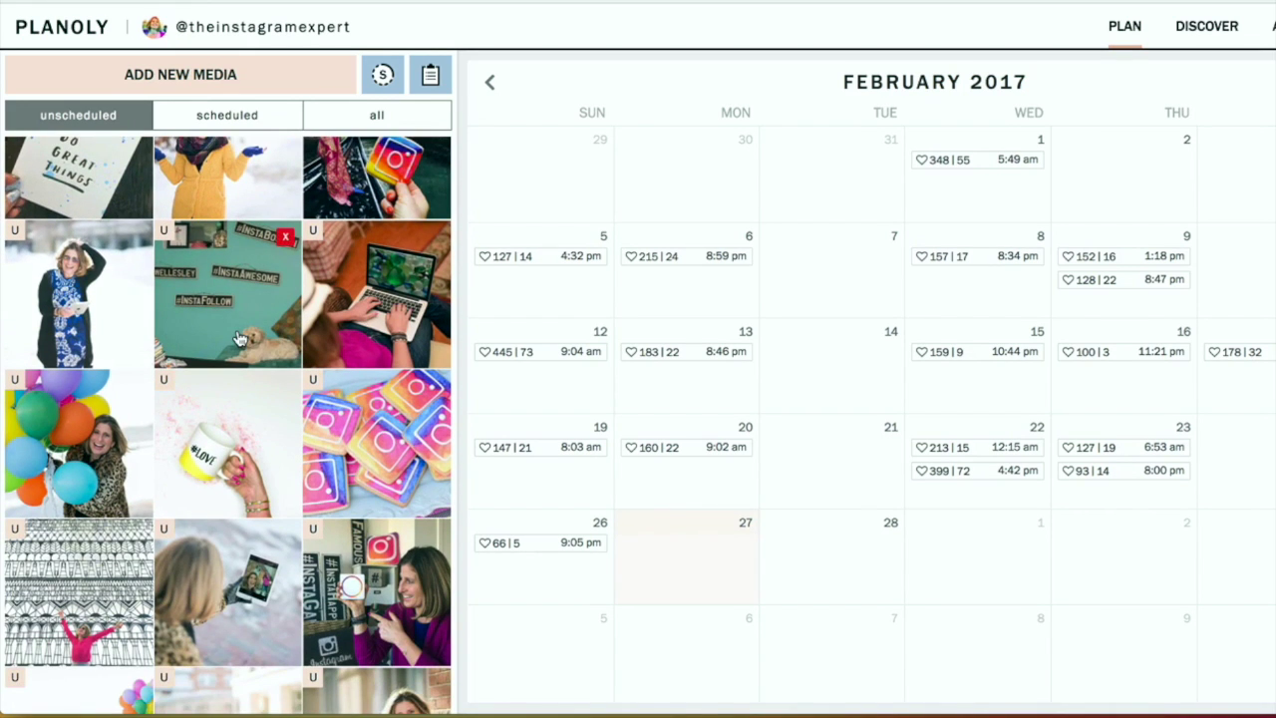
left_click(245, 426)
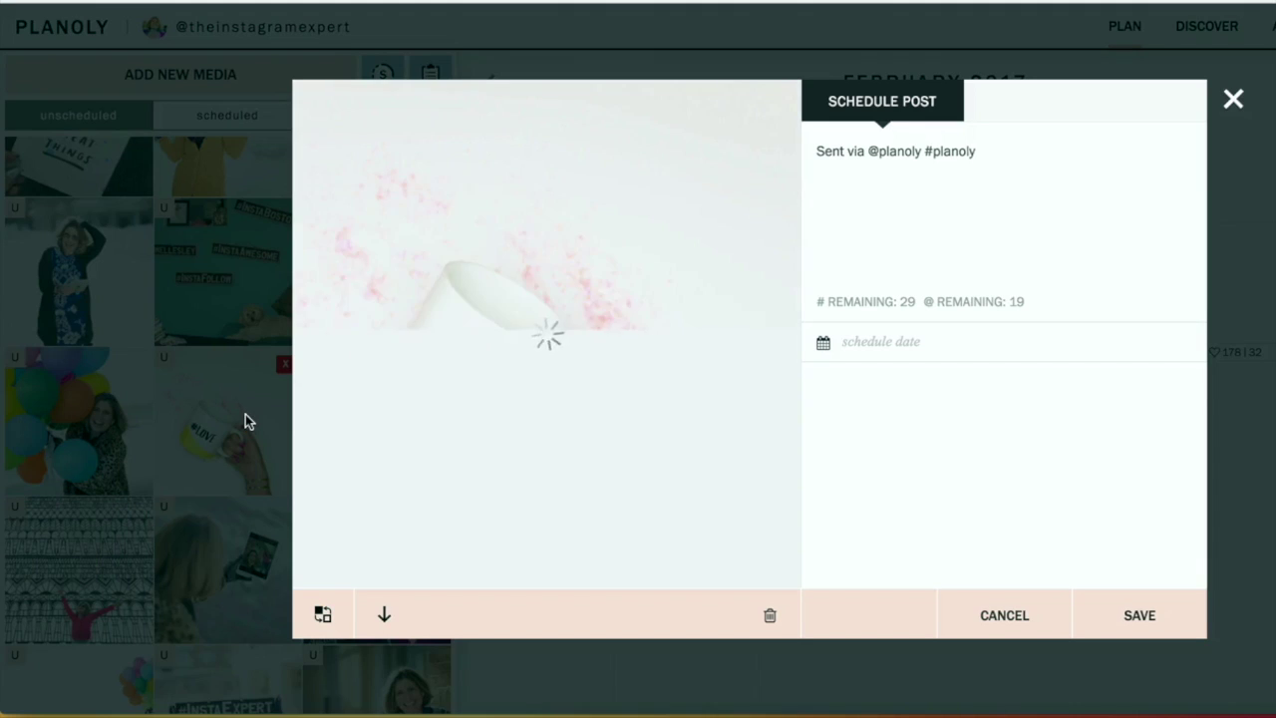
Begin the caption with "#Love is the #1 used hashtag on Instagram" and add the suggested hashtag #instagramtip on a new last line.
left_click(812, 152)
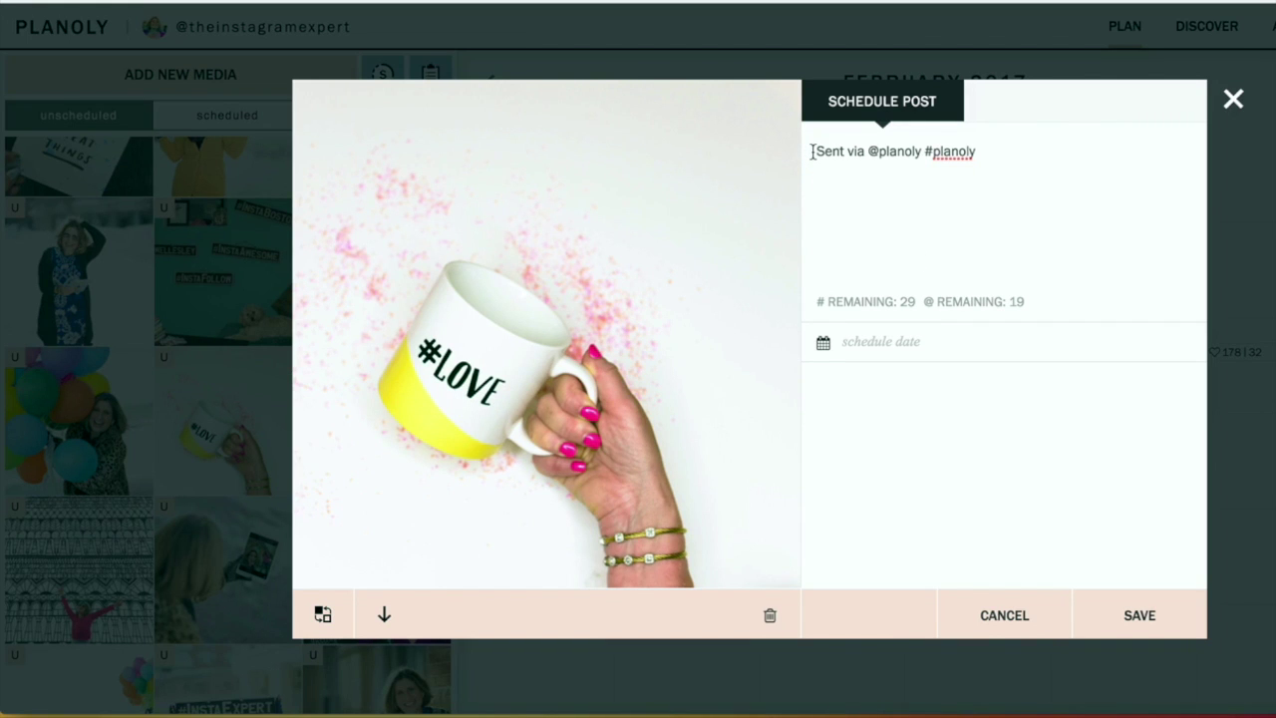
type("#Love is the #1 used hashtag on Instagram")
left_click(1002, 195)
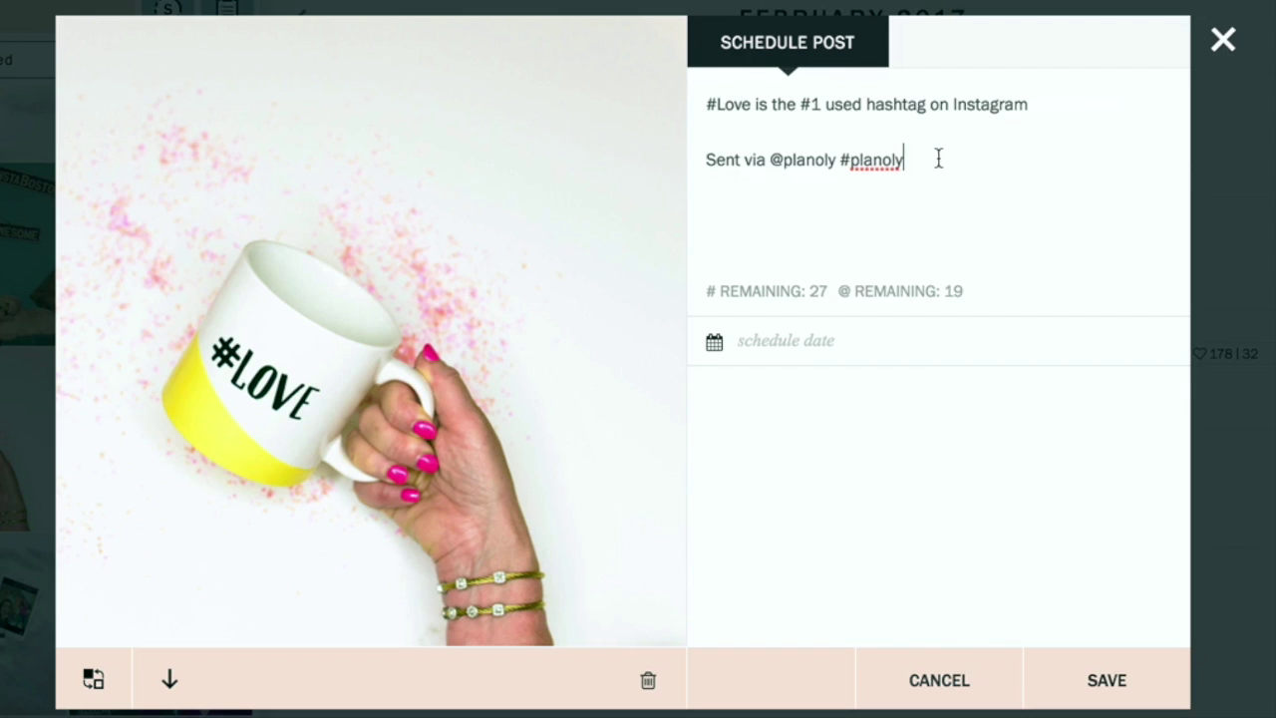
key("Return")
type("#ins")
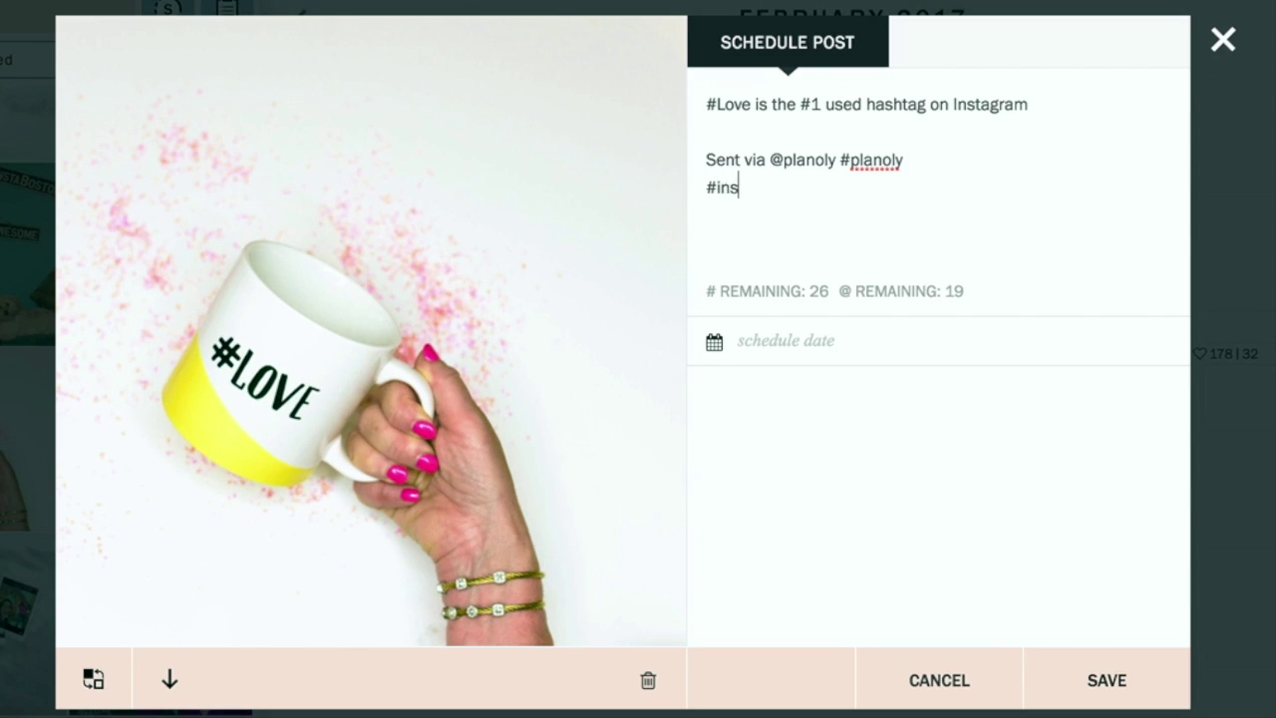
type("tagramtip")
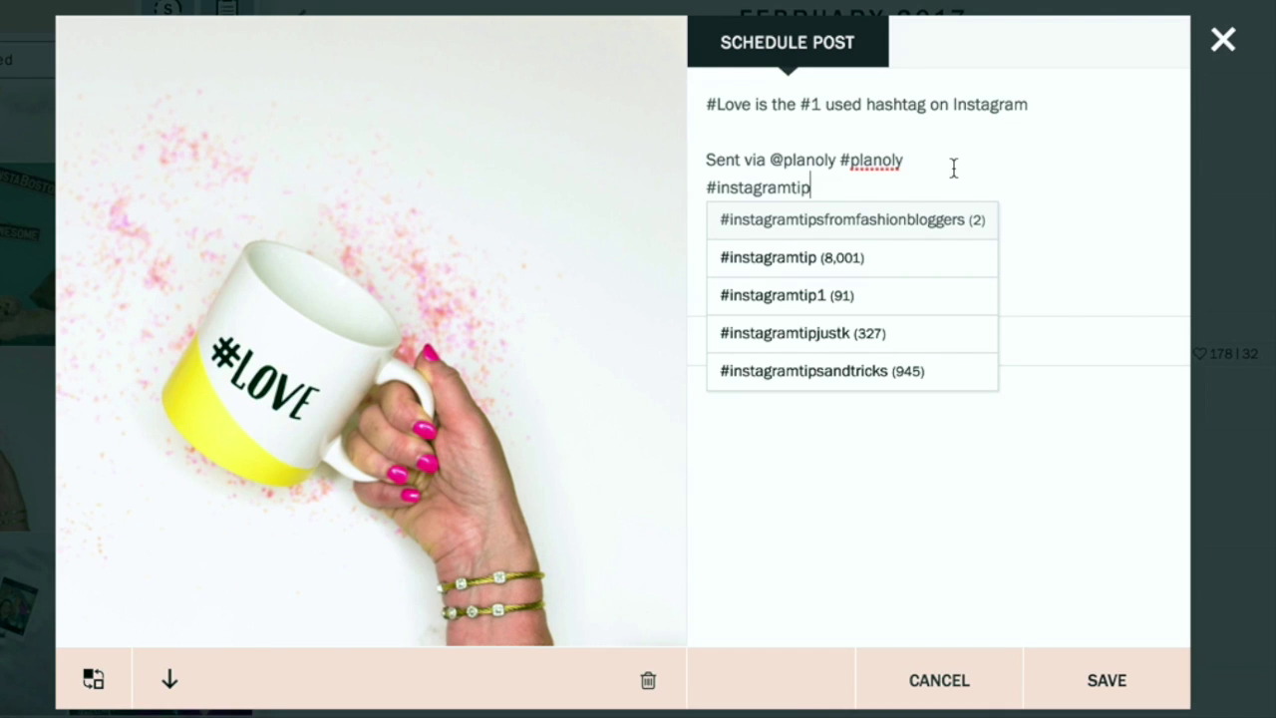
left_click(908, 261)
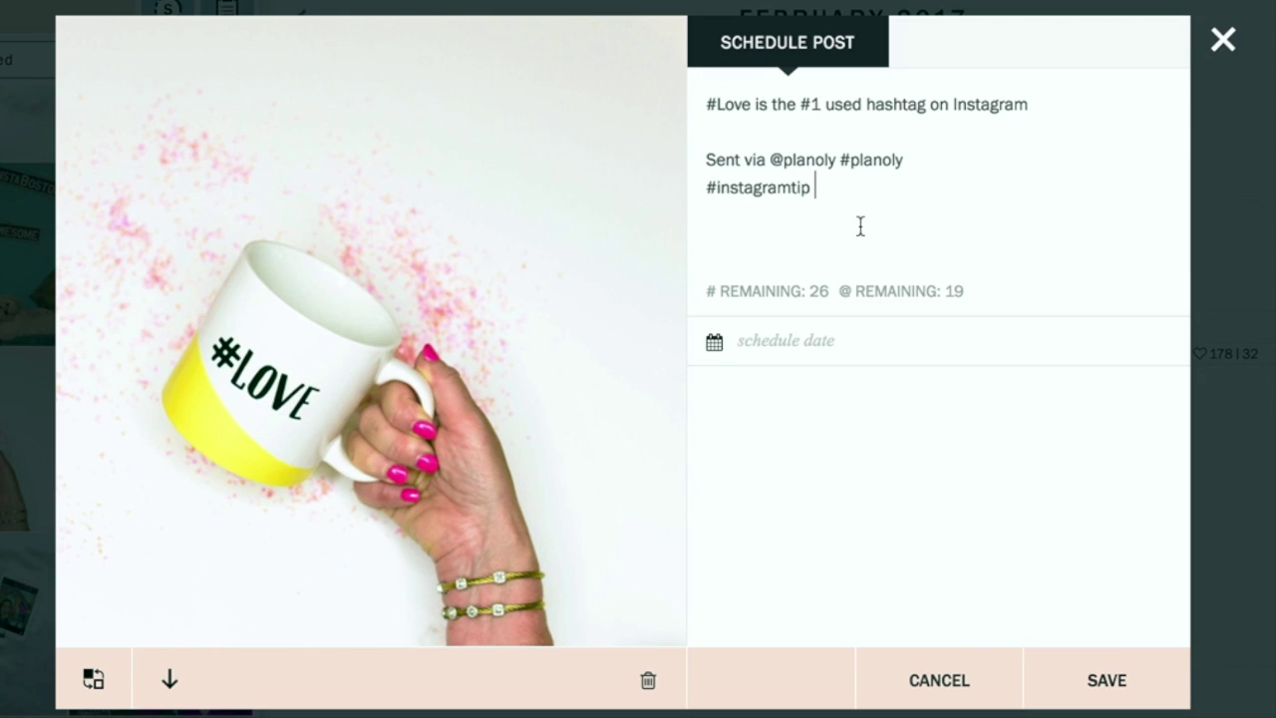
Schedule the mug post for February 27, 2017 at 10:41 am and save it.
left_click(835, 340)
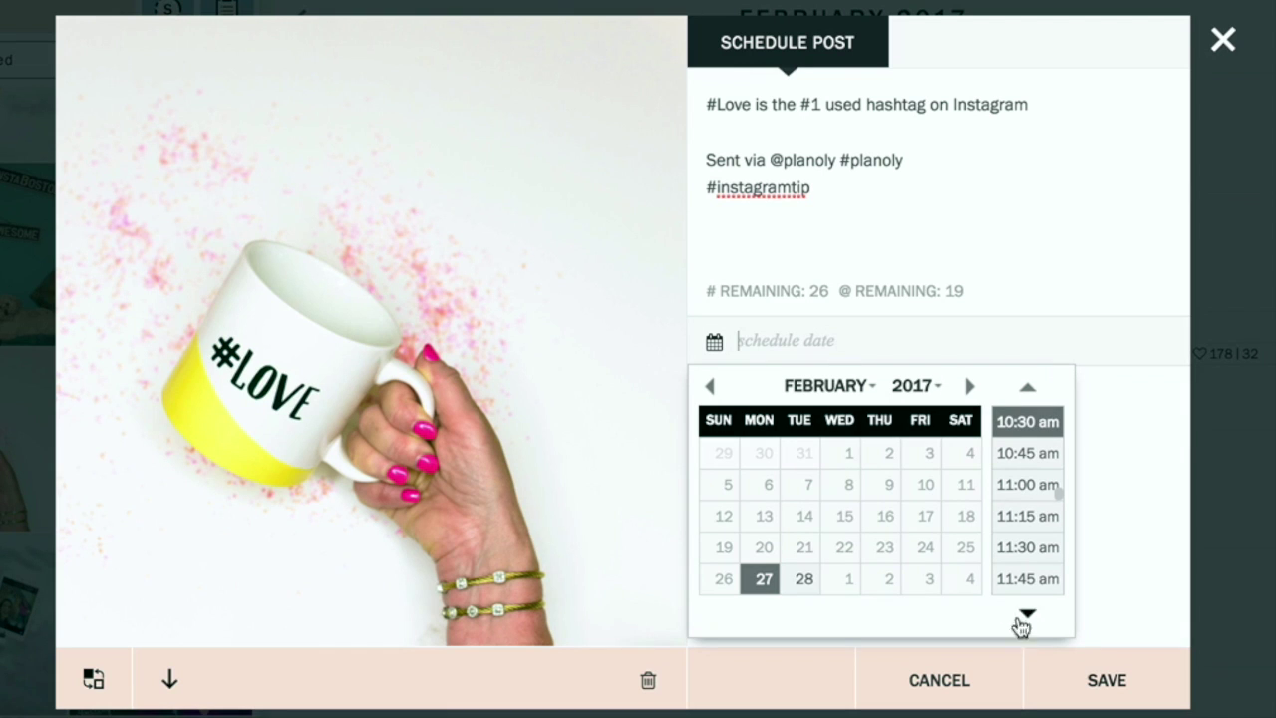
left_click(1077, 682)
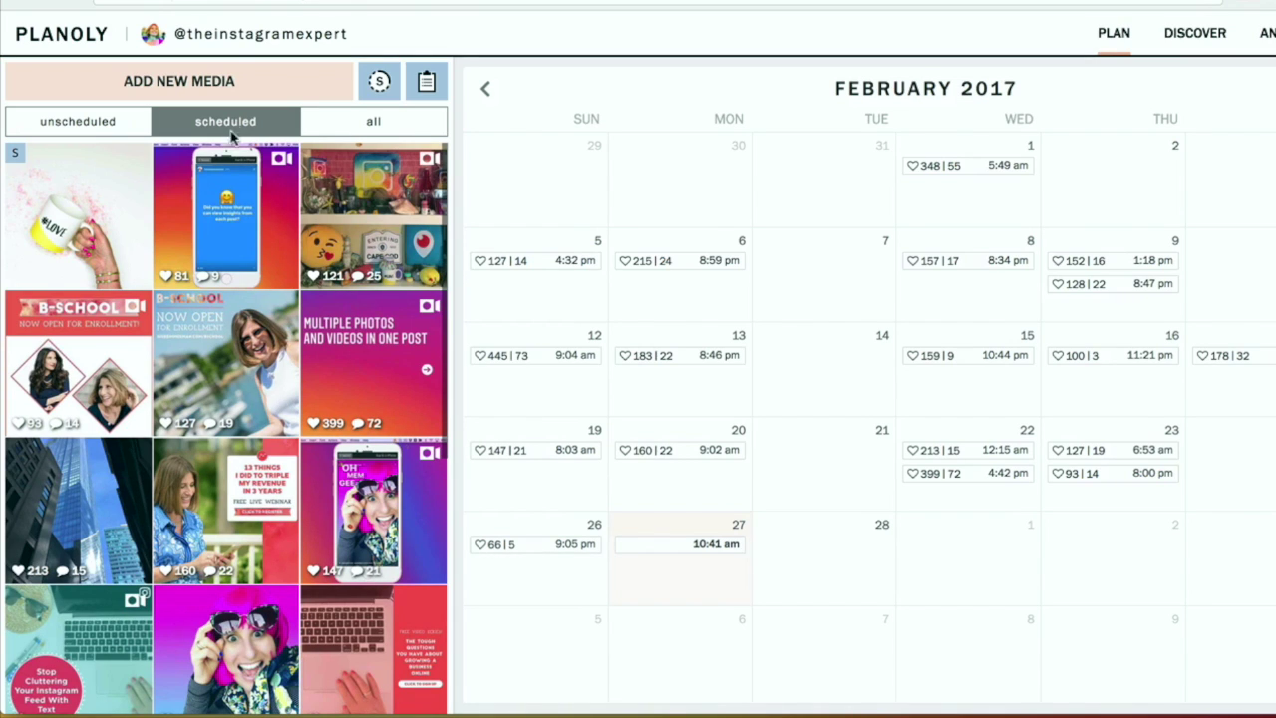
Start deleting the scheduled #LOVE mug photo and cancel the deletion.
mouse_move(112, 234)
mouse_move(94, 170)
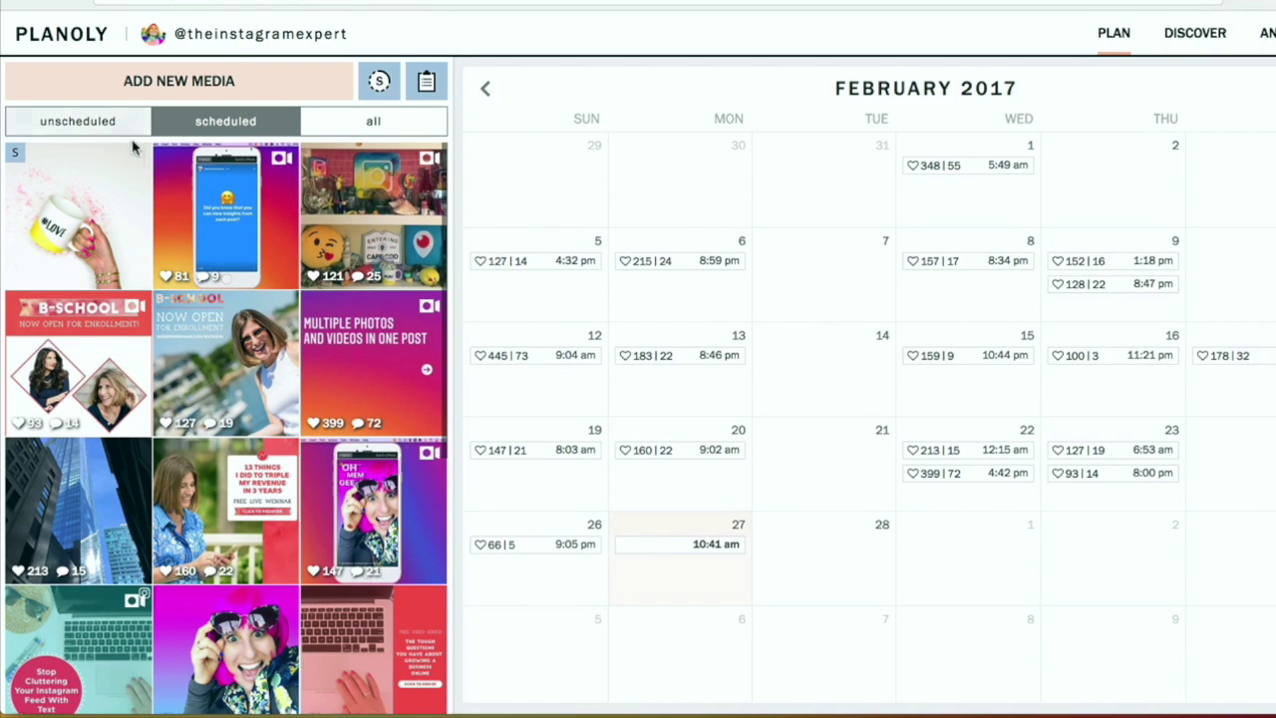
left_click(136, 162)
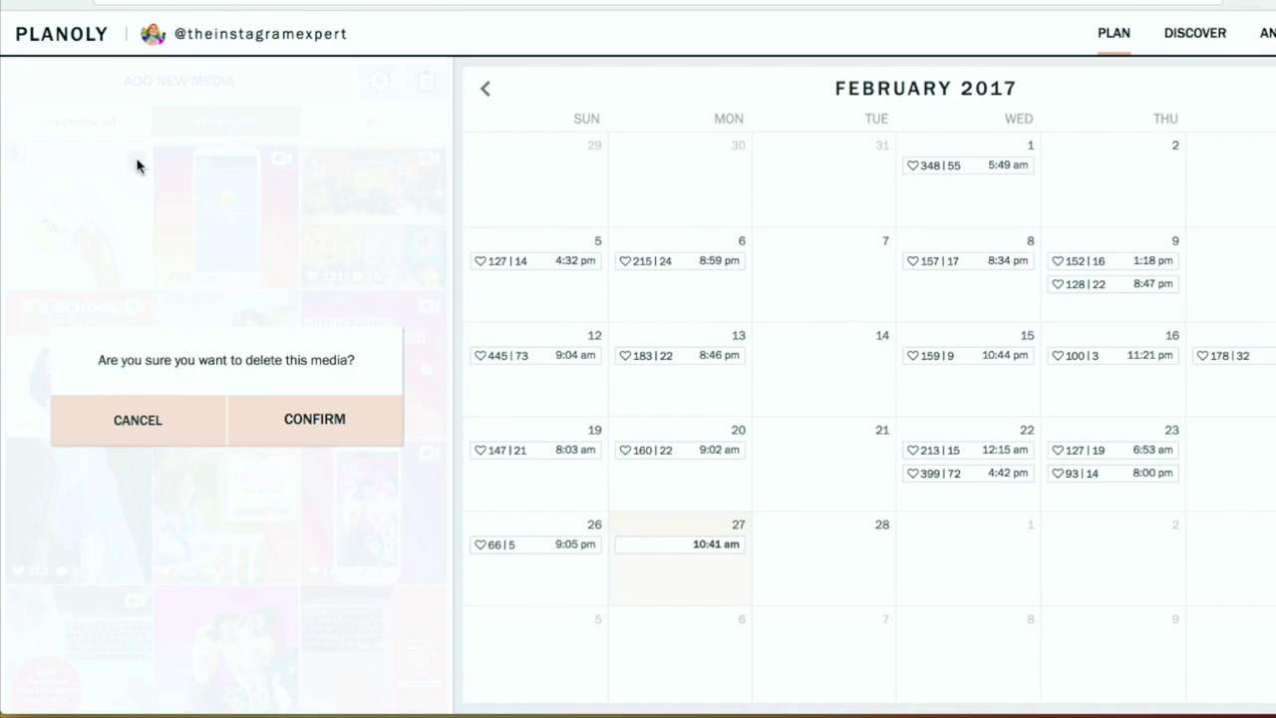
left_click(127, 429)
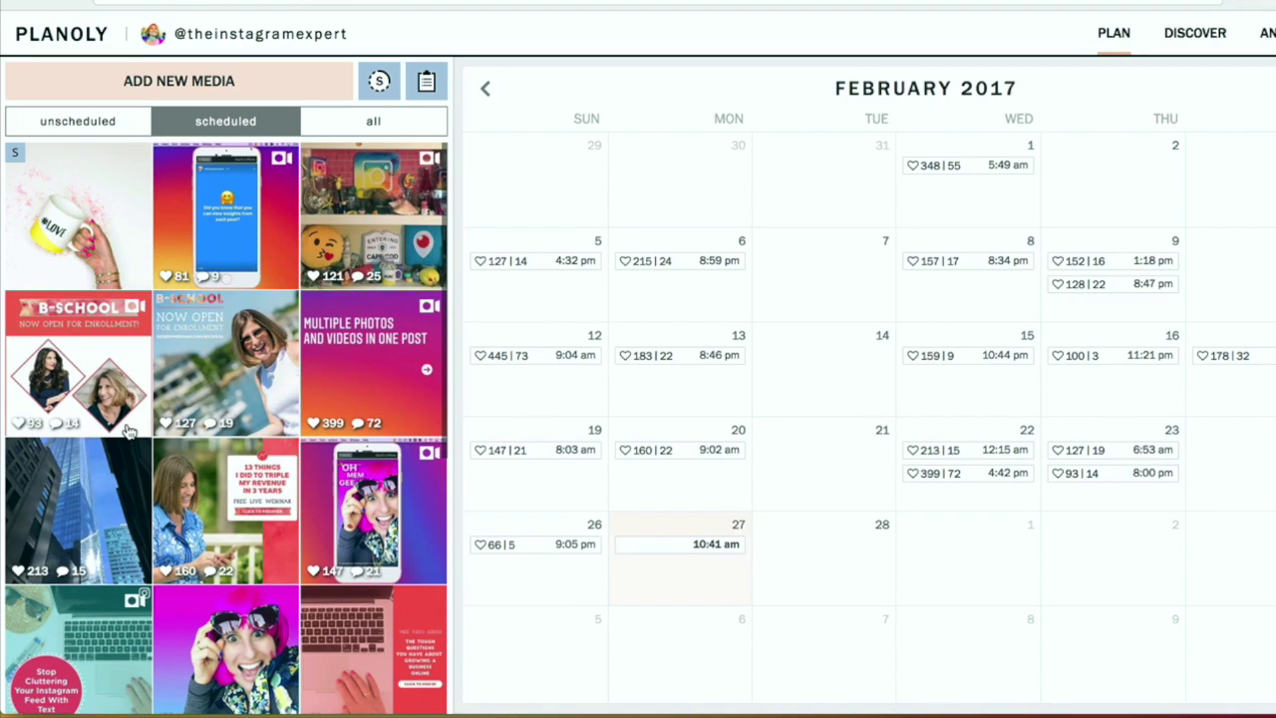
Rearrange the unscheduled media, placing the striped notebook photo mid second row and the #InstaGalLive photo mid third row.
left_click(73, 124)
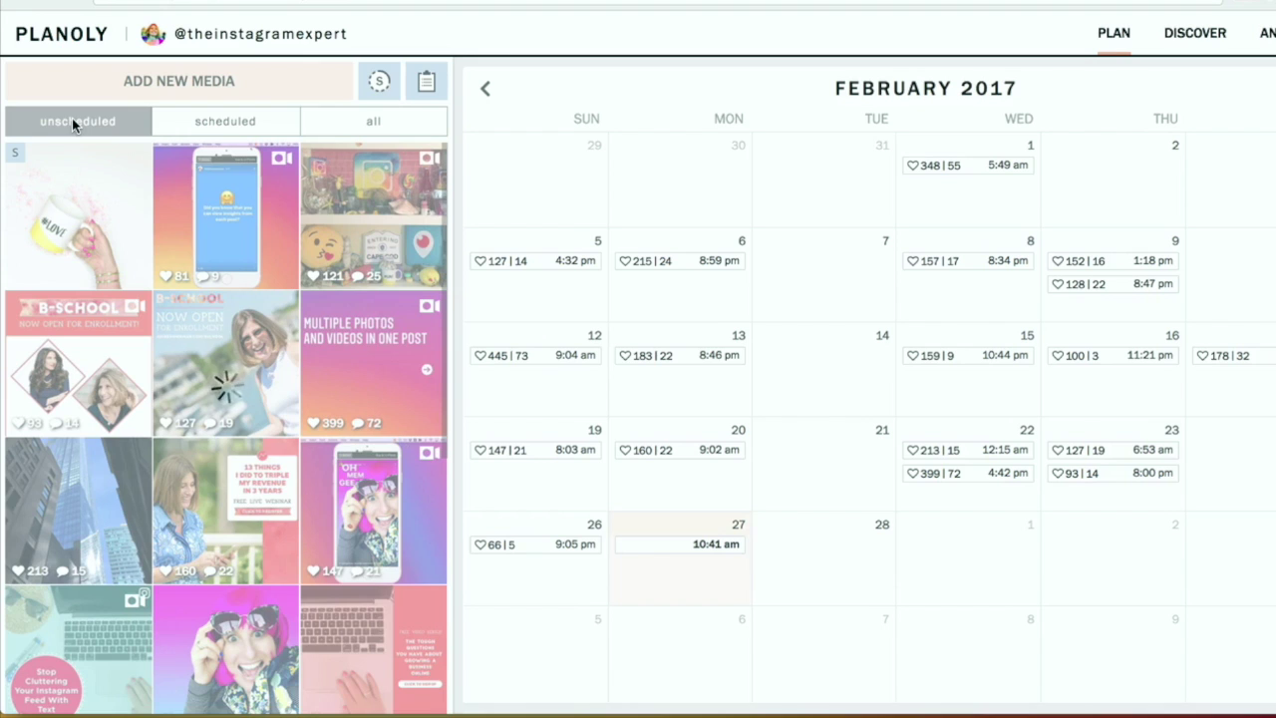
scroll(149, 239, "down", 2)
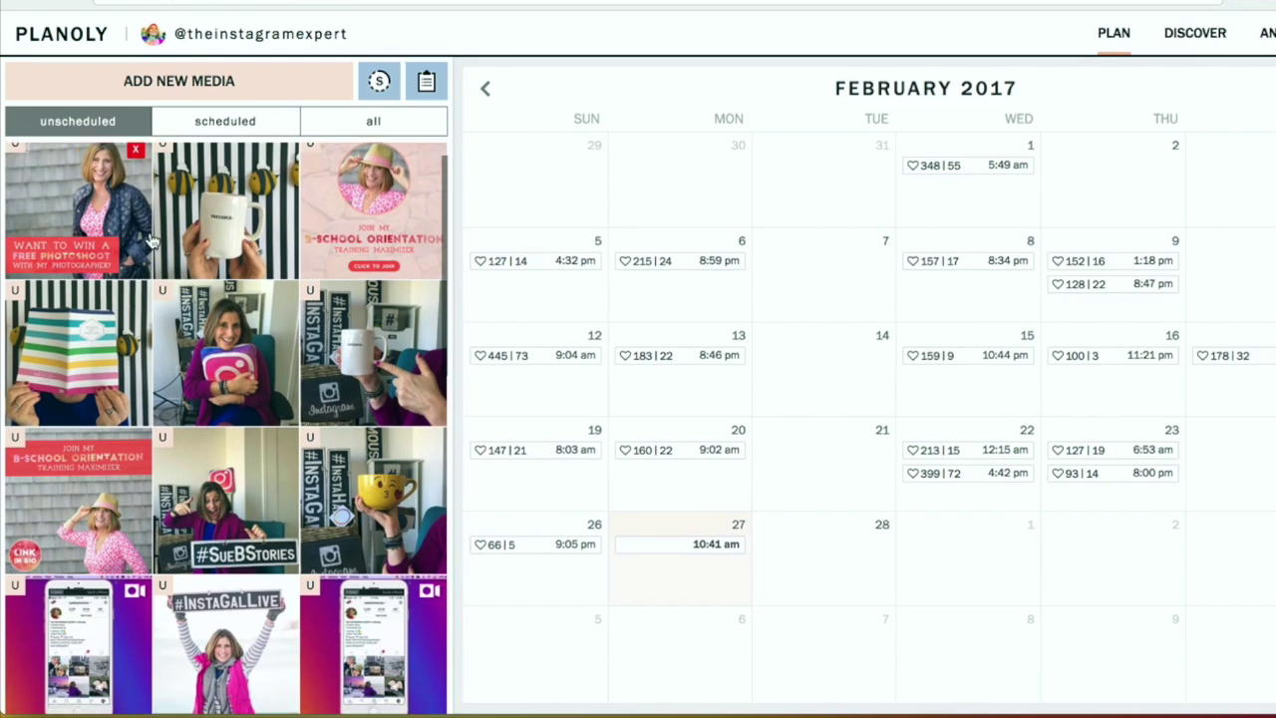
scroll(150, 239, "up", 2)
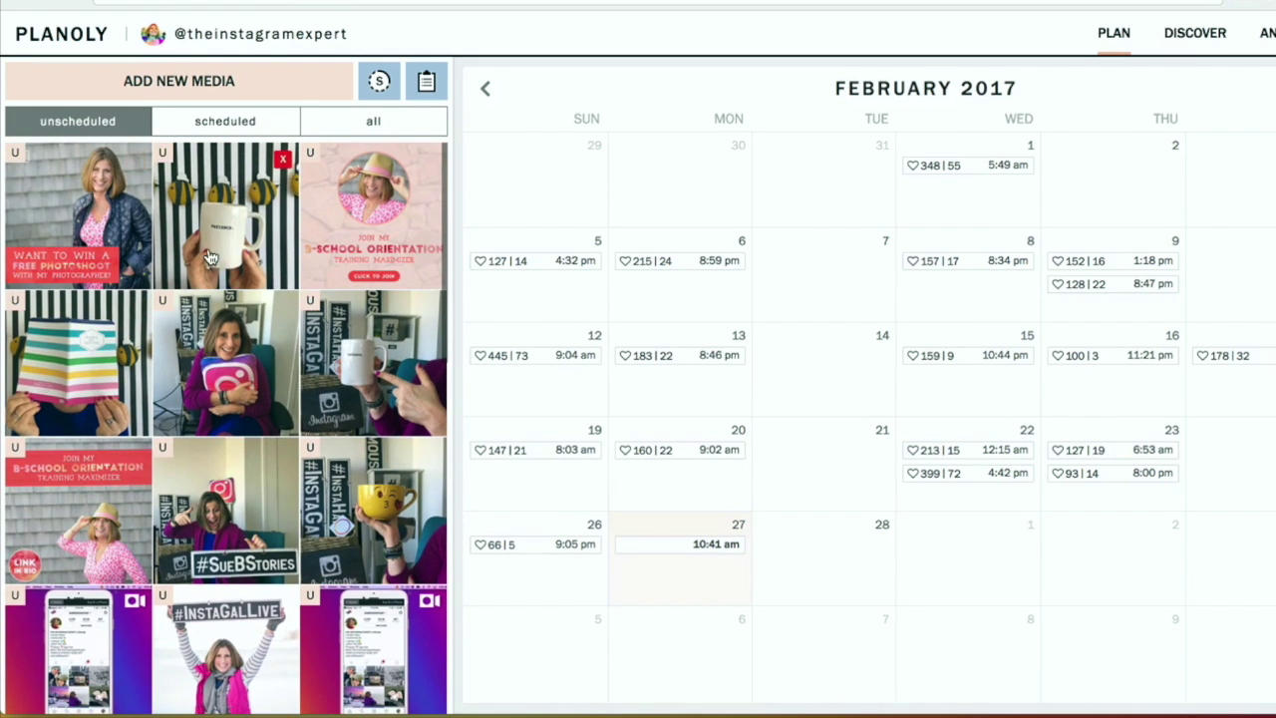
left_click_drag(221, 346, 235, 195)
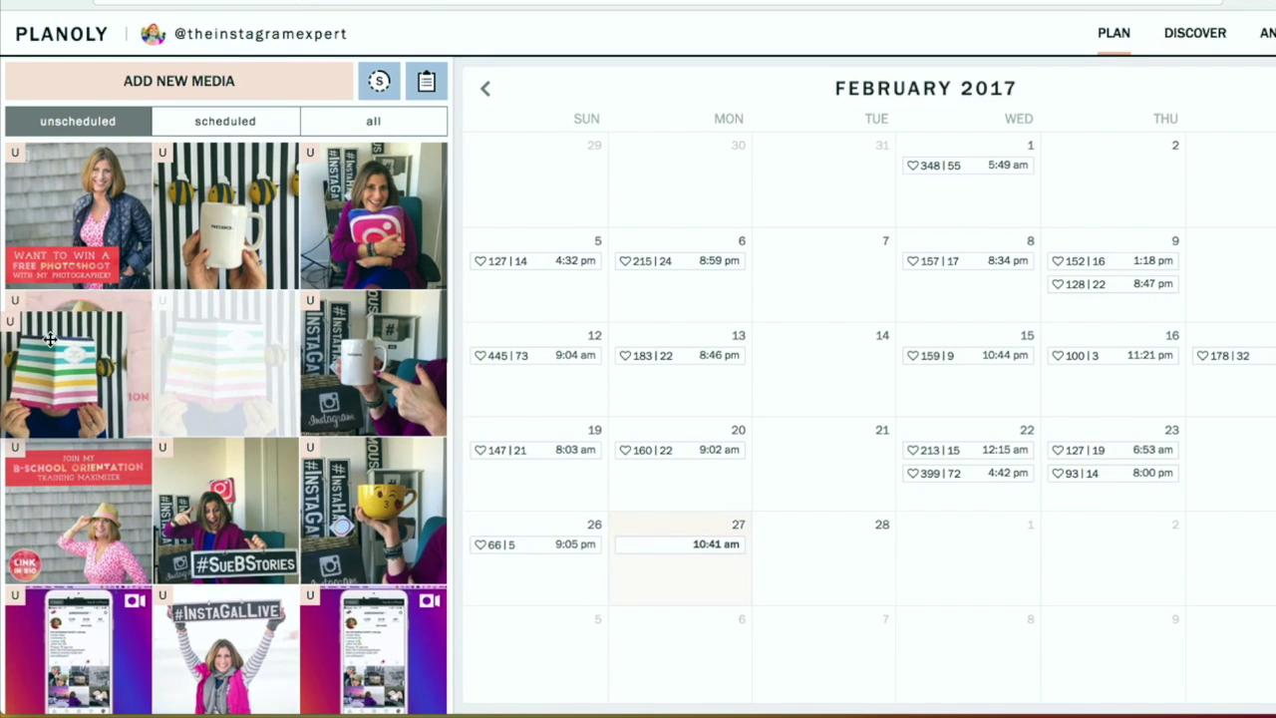
mouse_move(179, 513)
left_mouse_down()
mouse_move(100, 508)
mouse_move(185, 518)
left_mouse_up()
left_click_drag(194, 638, 199, 418)
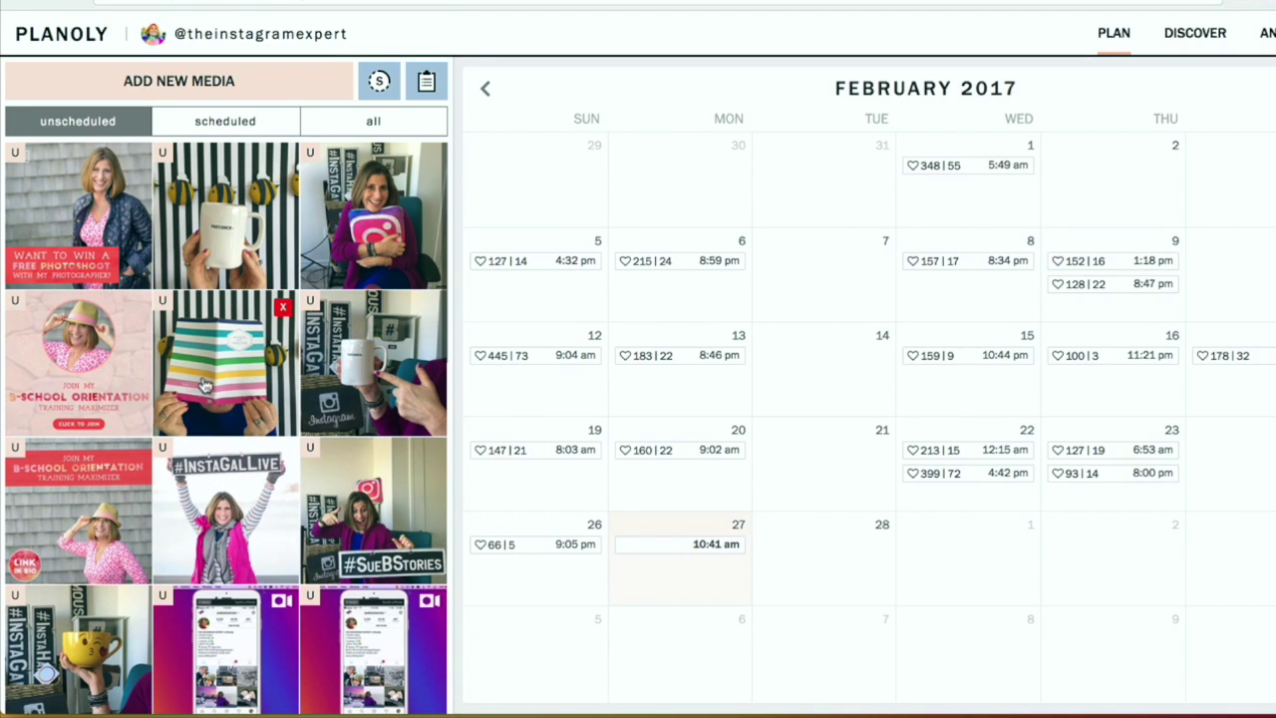
Show the scheduled media and look through the posts in the grid.
left_click(254, 120)
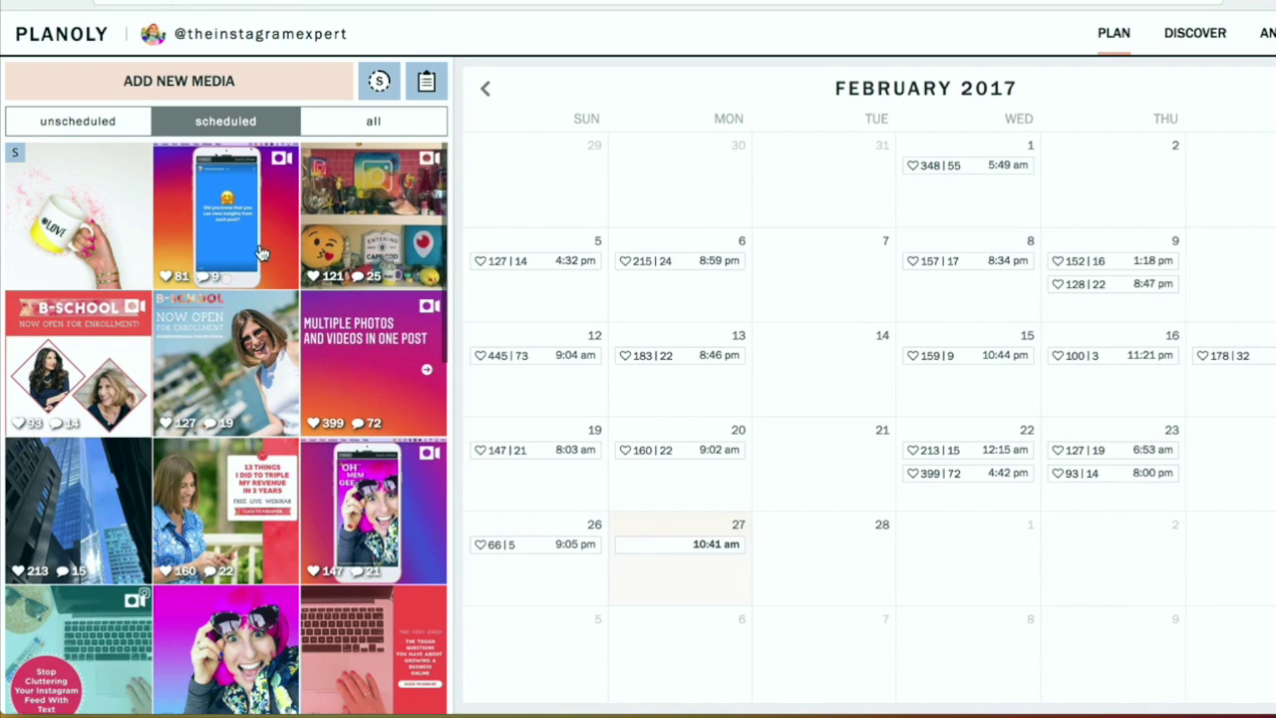
scroll(256, 336, "down", 1)
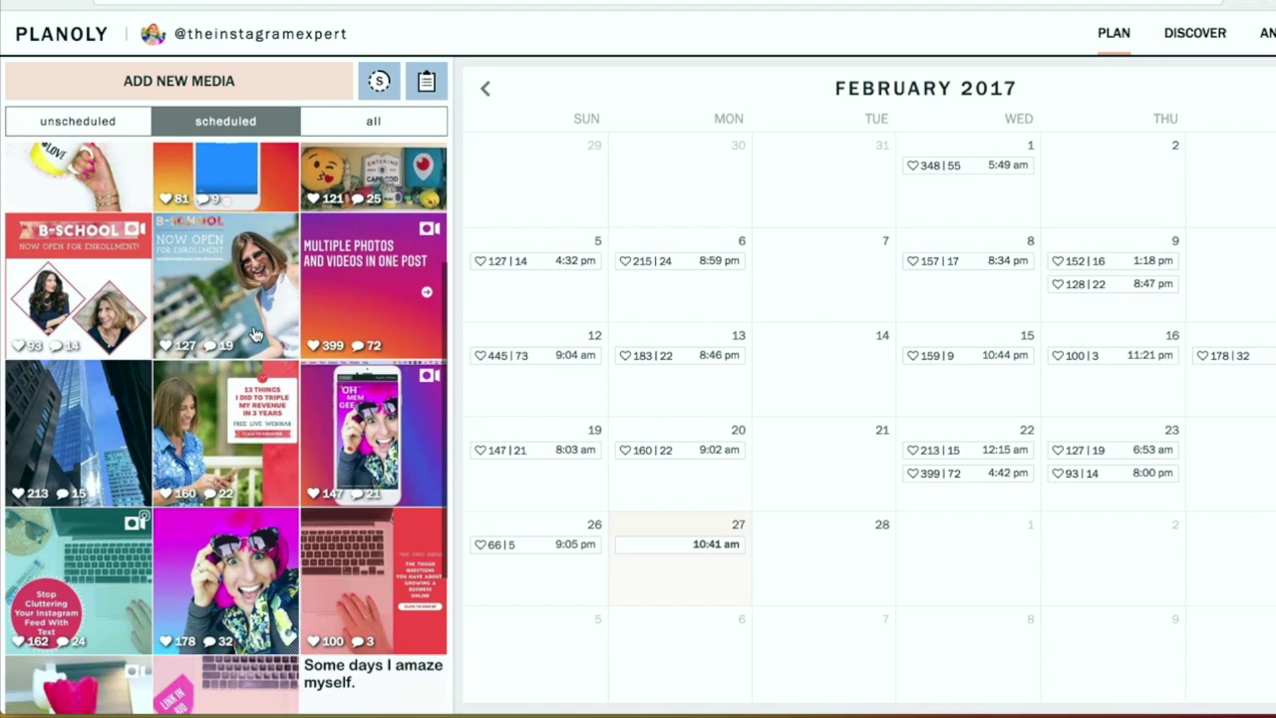
scroll(256, 336, "down", 2)
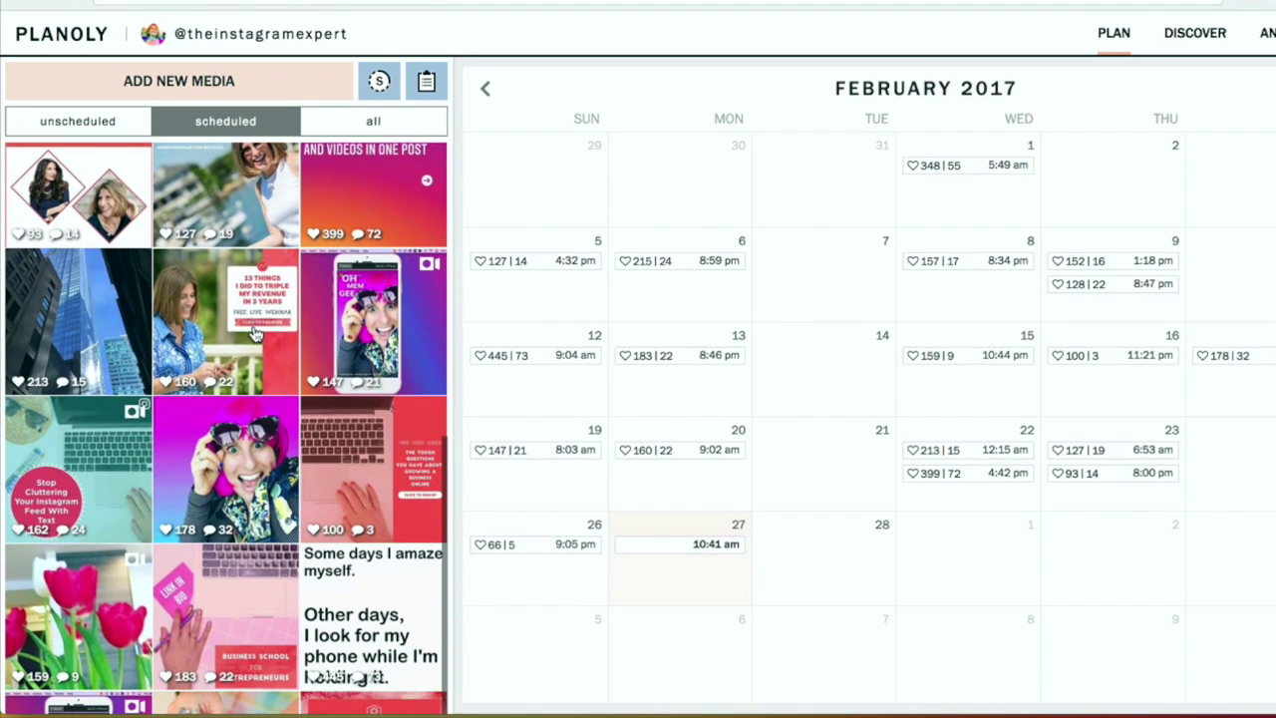
scroll(256, 336, "down", 1)
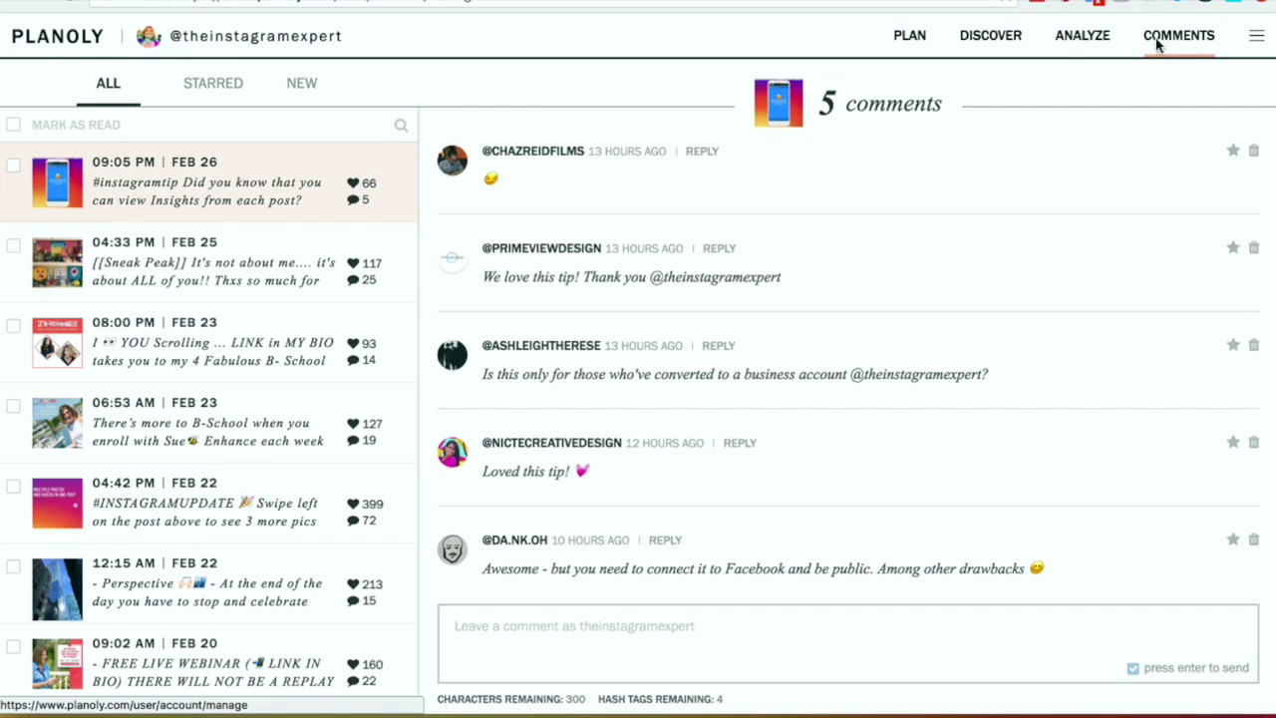
Return from the comments page to the planner and switch its media area to Stories.
left_click(917, 37)
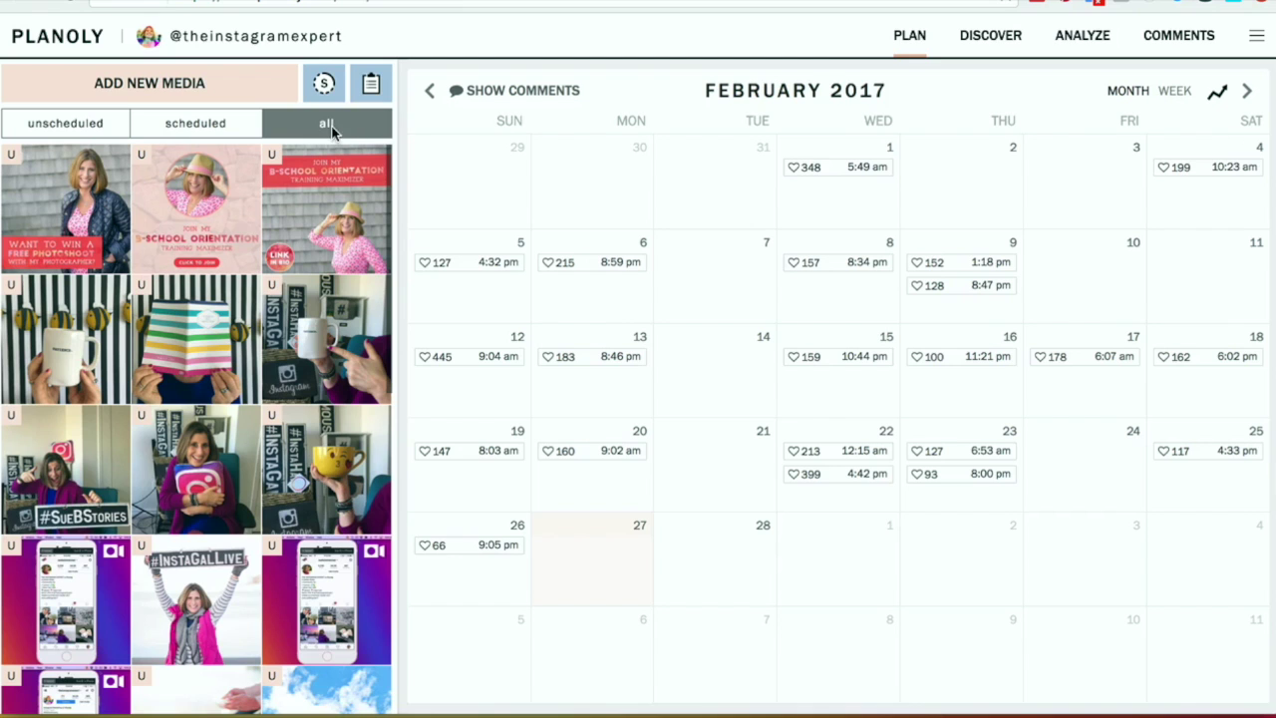
left_click(327, 87)
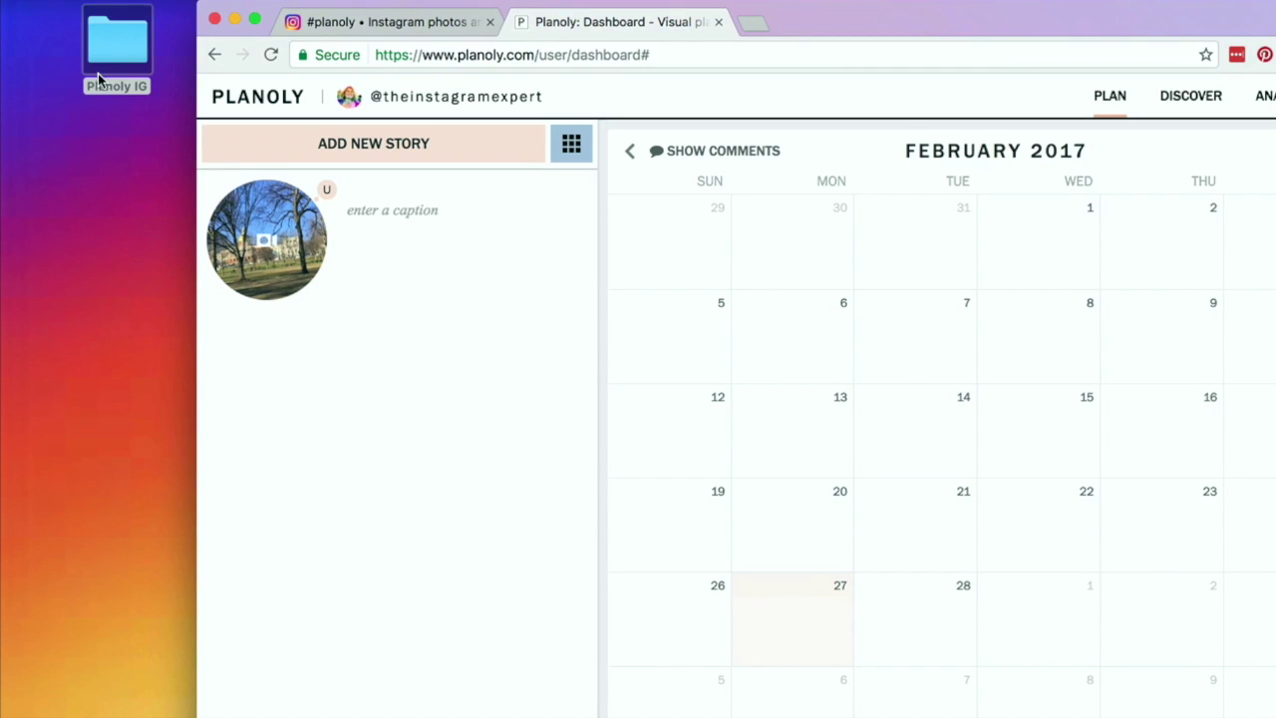
Open the Planoly IG folder from the desktop and add 2.mov from it to the stories list.
double_click(117, 46)
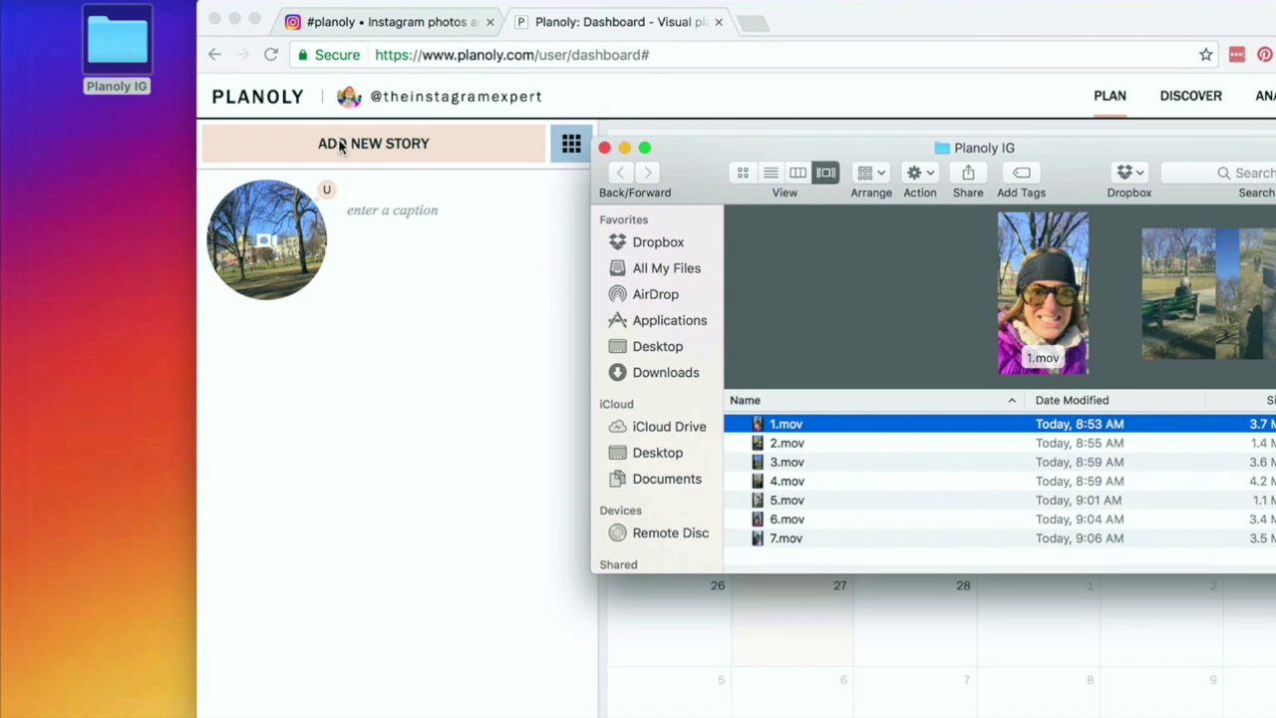
left_click(757, 445)
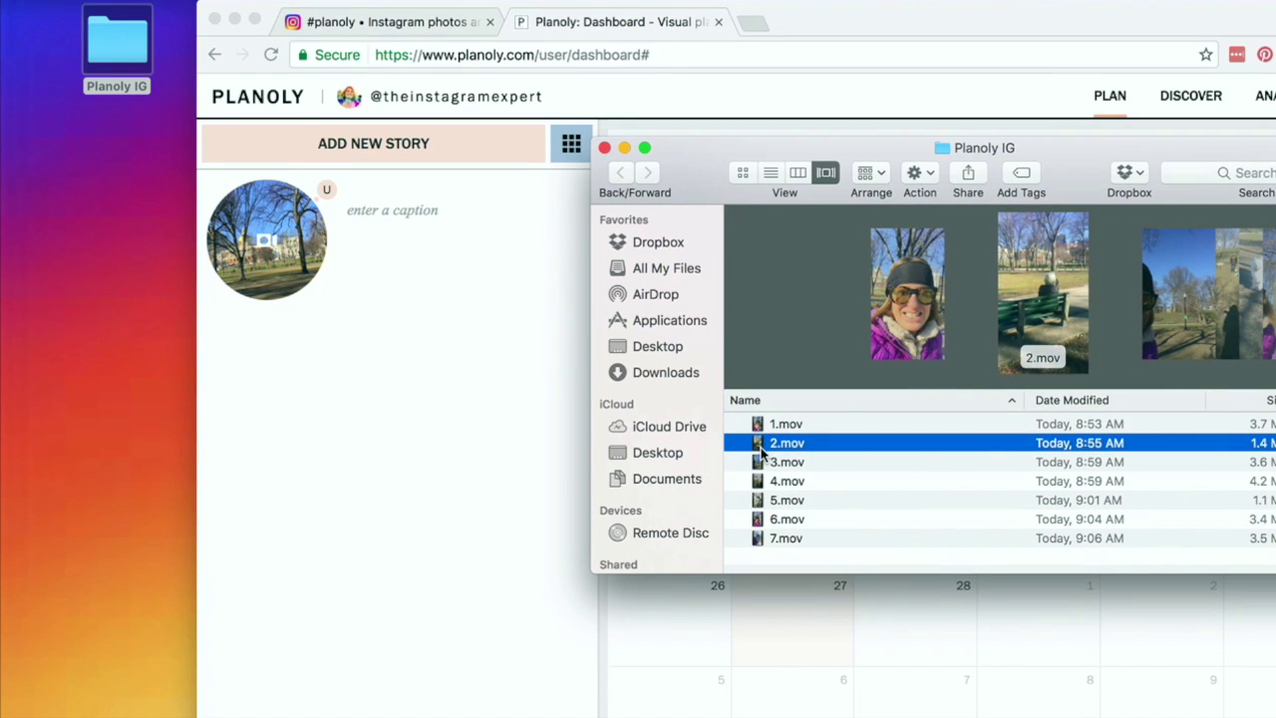
left_click(764, 537, "super")
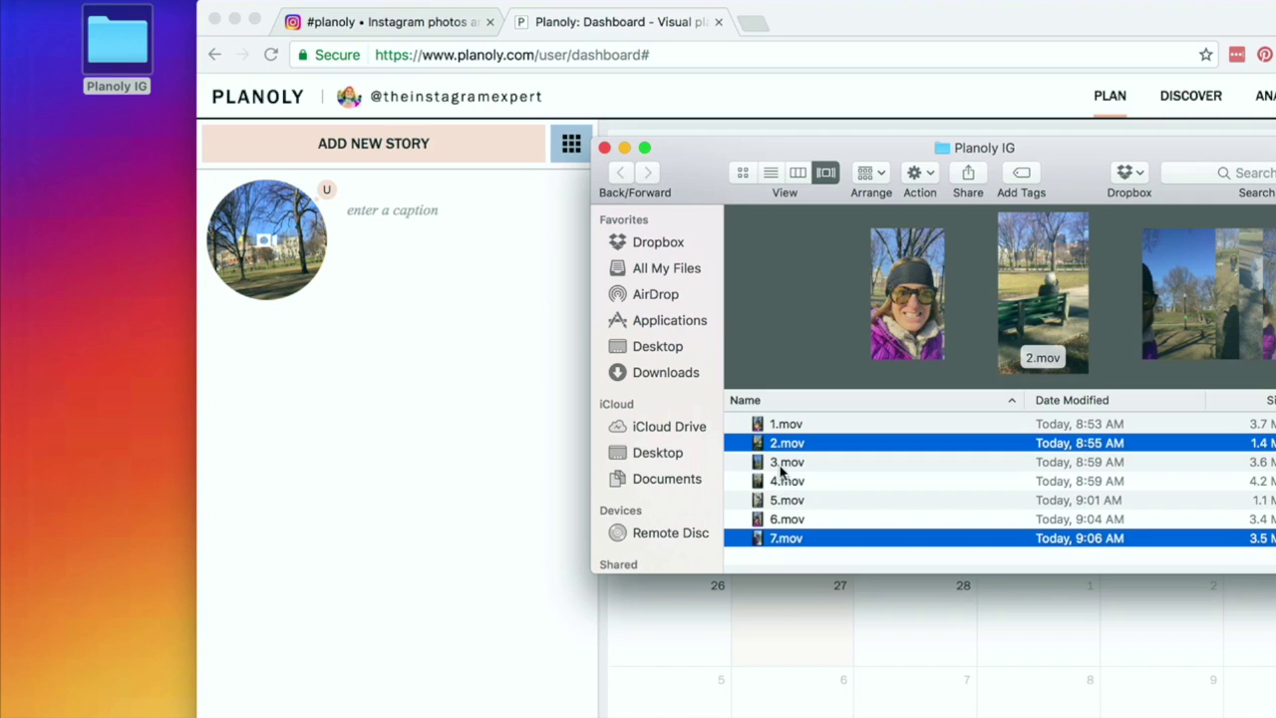
left_click(774, 465)
left_click(771, 448)
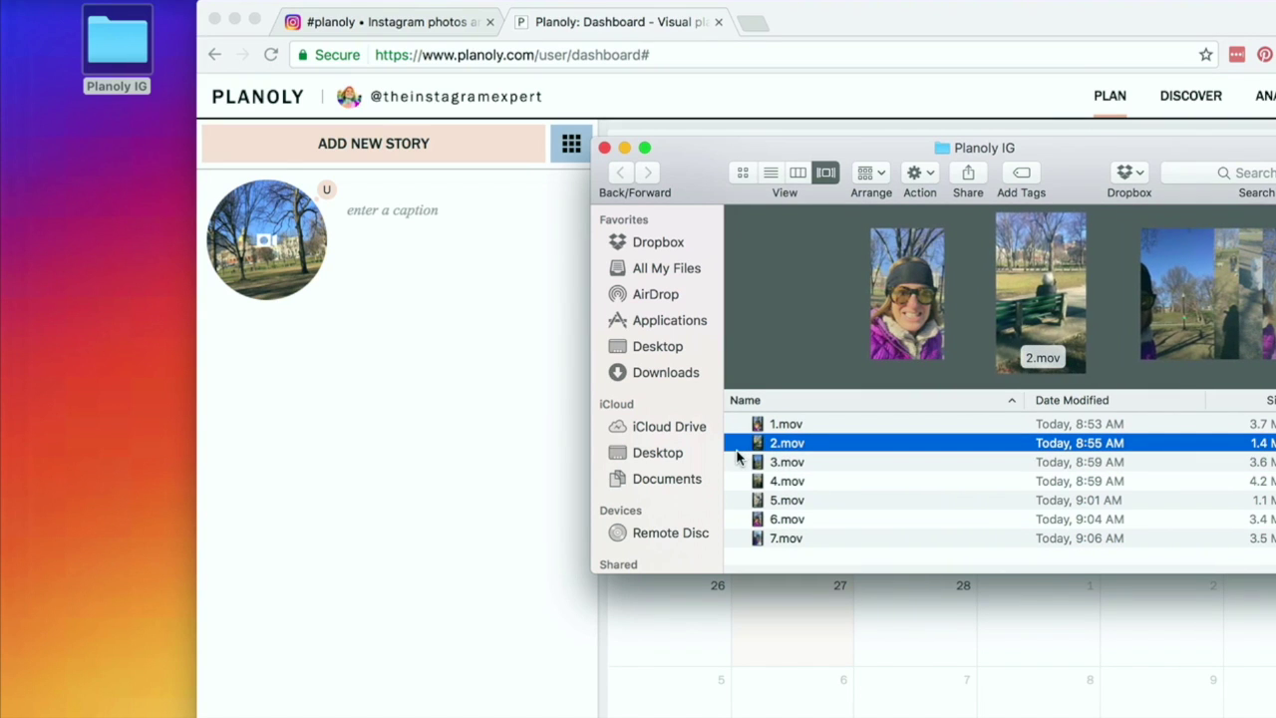
left_click_drag(735, 441, 386, 410)
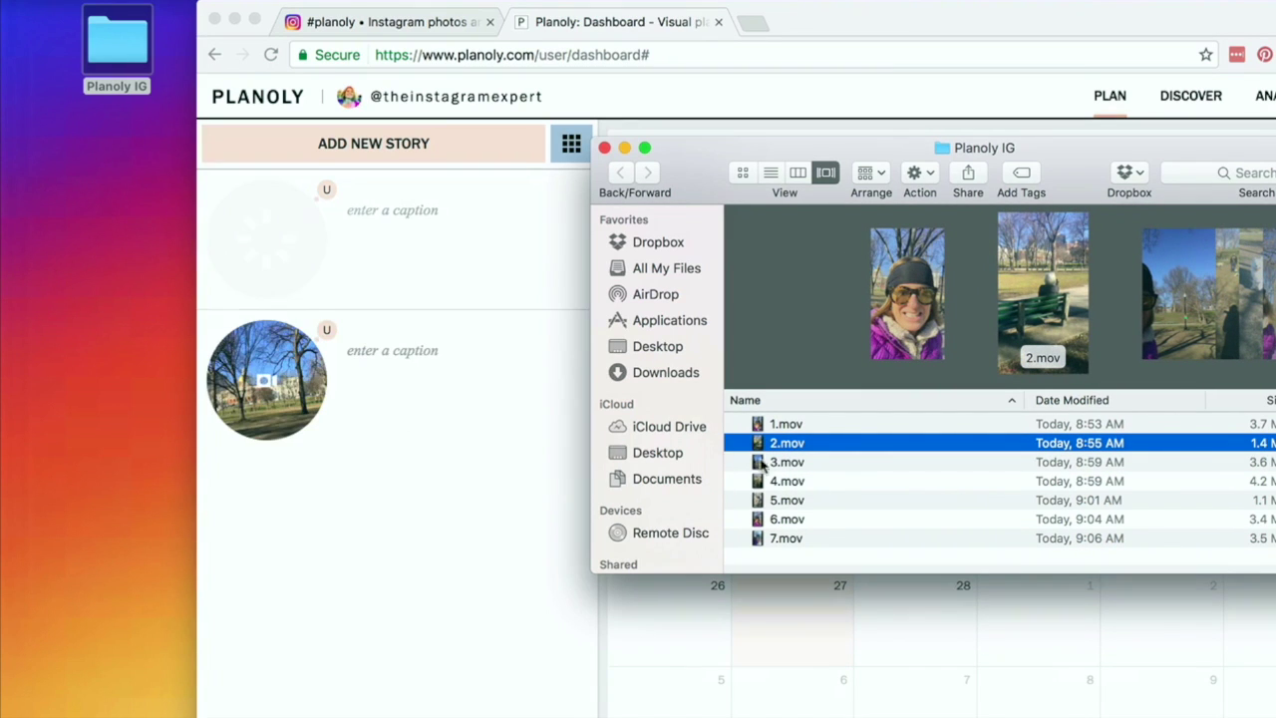
Add 3.mov as another new story, using the computer as the source.
left_click(794, 465)
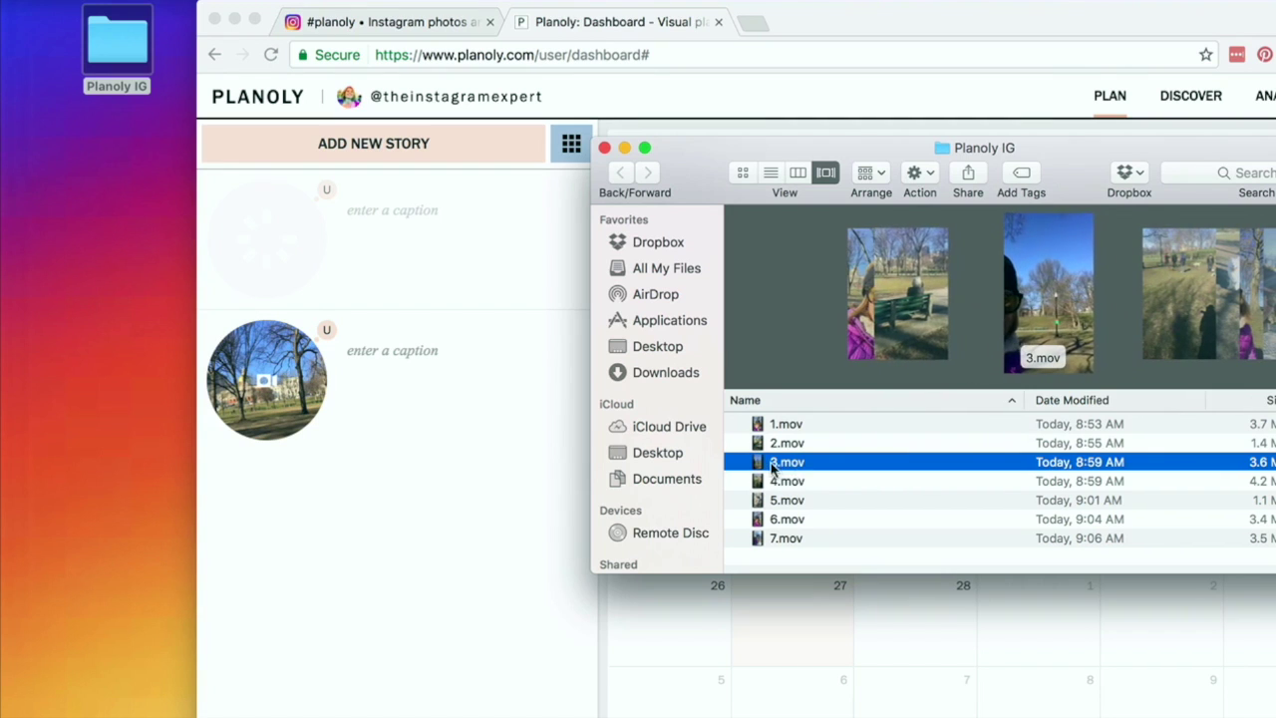
left_click_drag(794, 465, 463, 502)
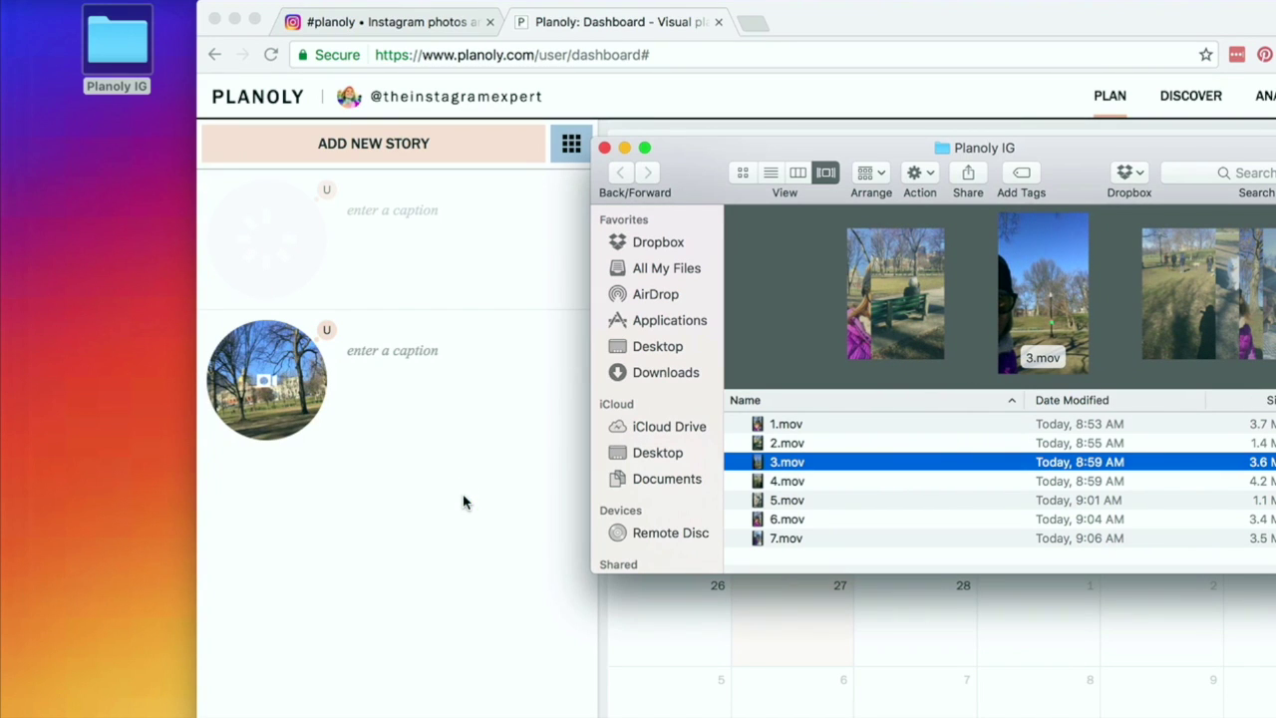
left_click(450, 148)
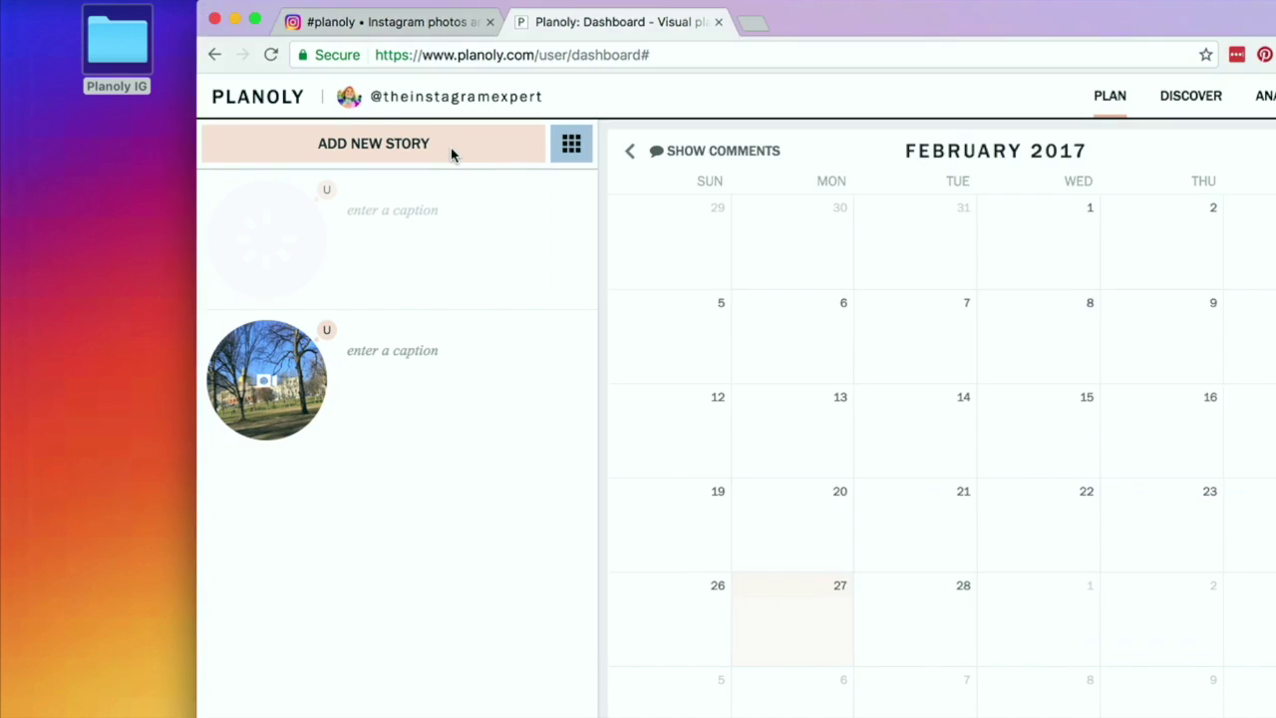
left_click(395, 147)
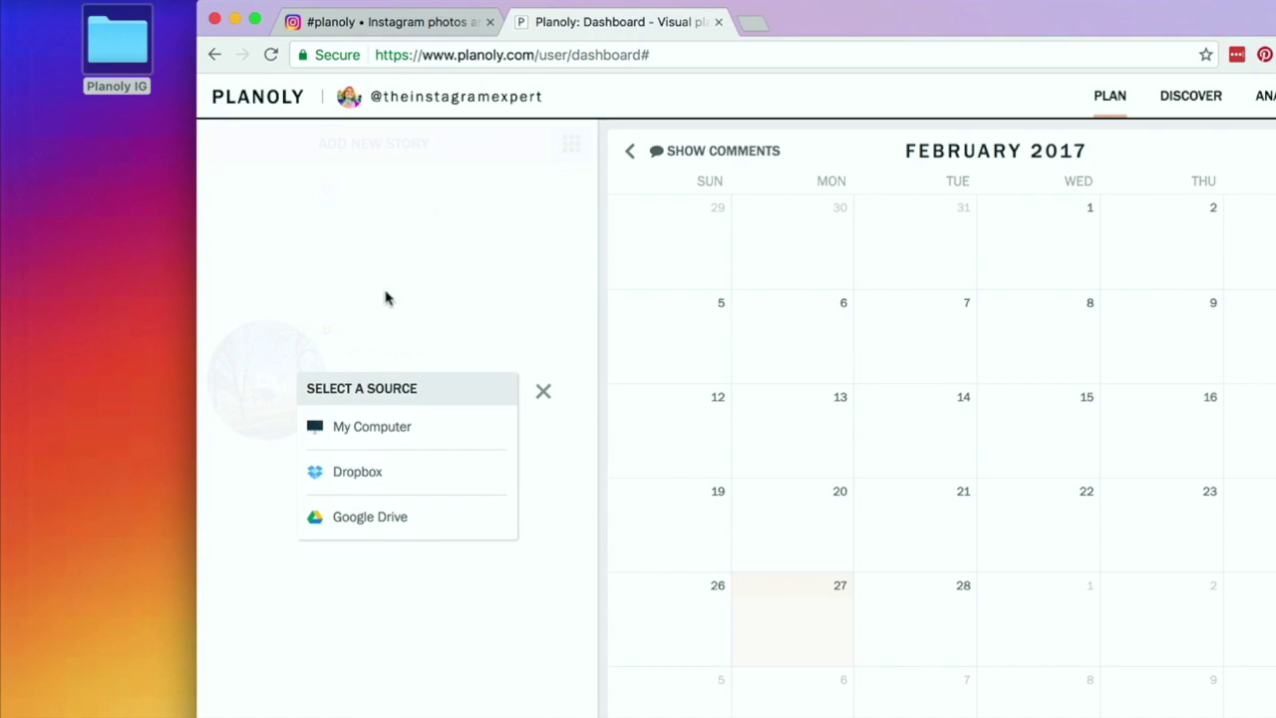
left_click(412, 436)
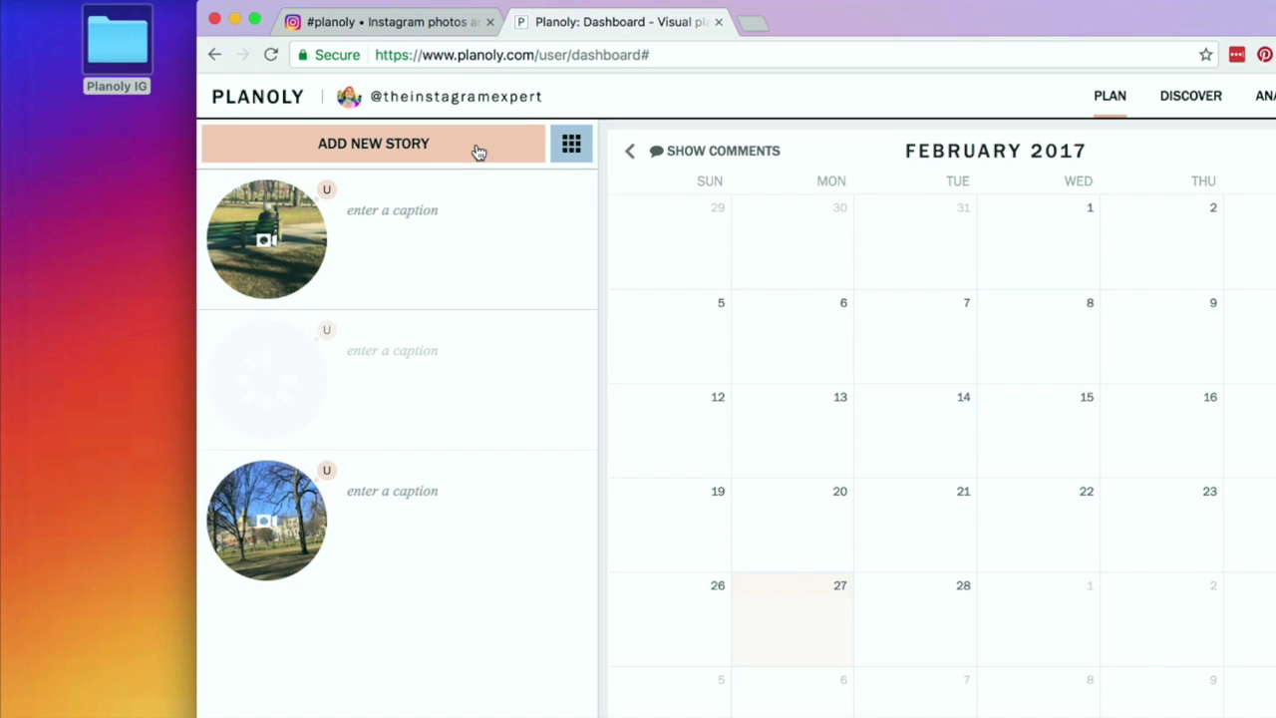
Add a new story from the computer using 4.mov in the Planoly IG folder.
left_click(474, 143)
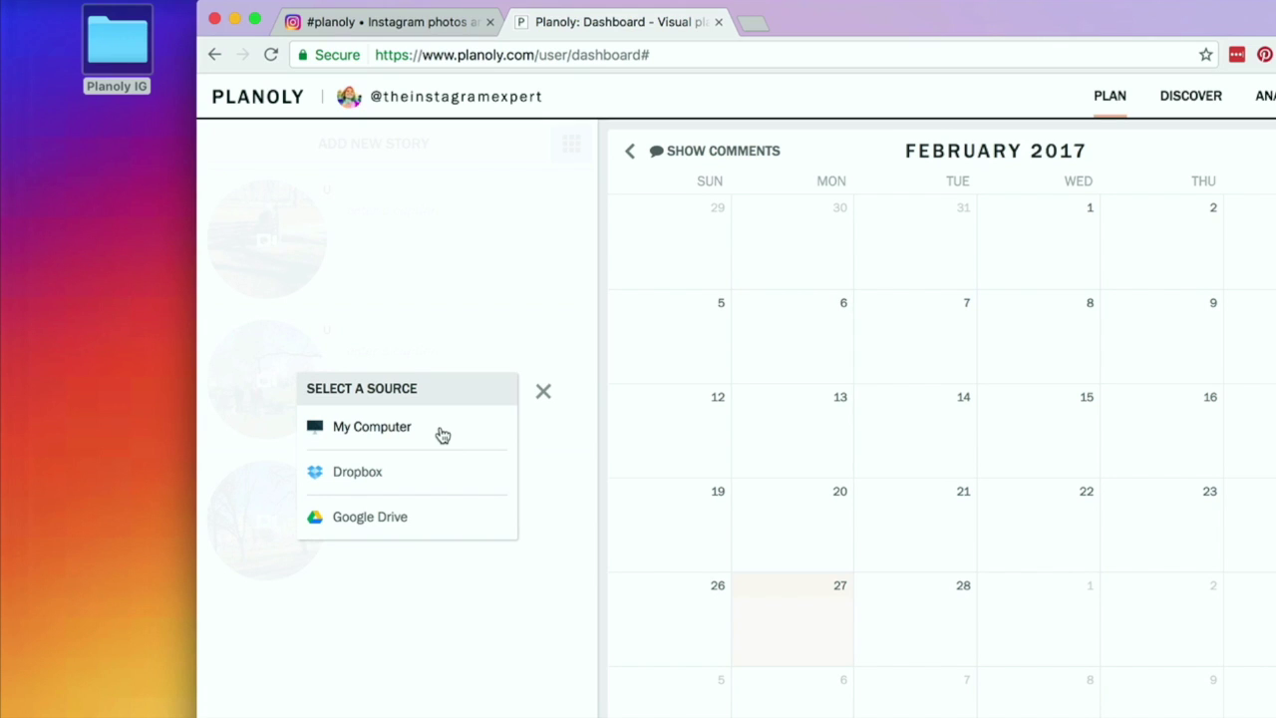
left_click(442, 436)
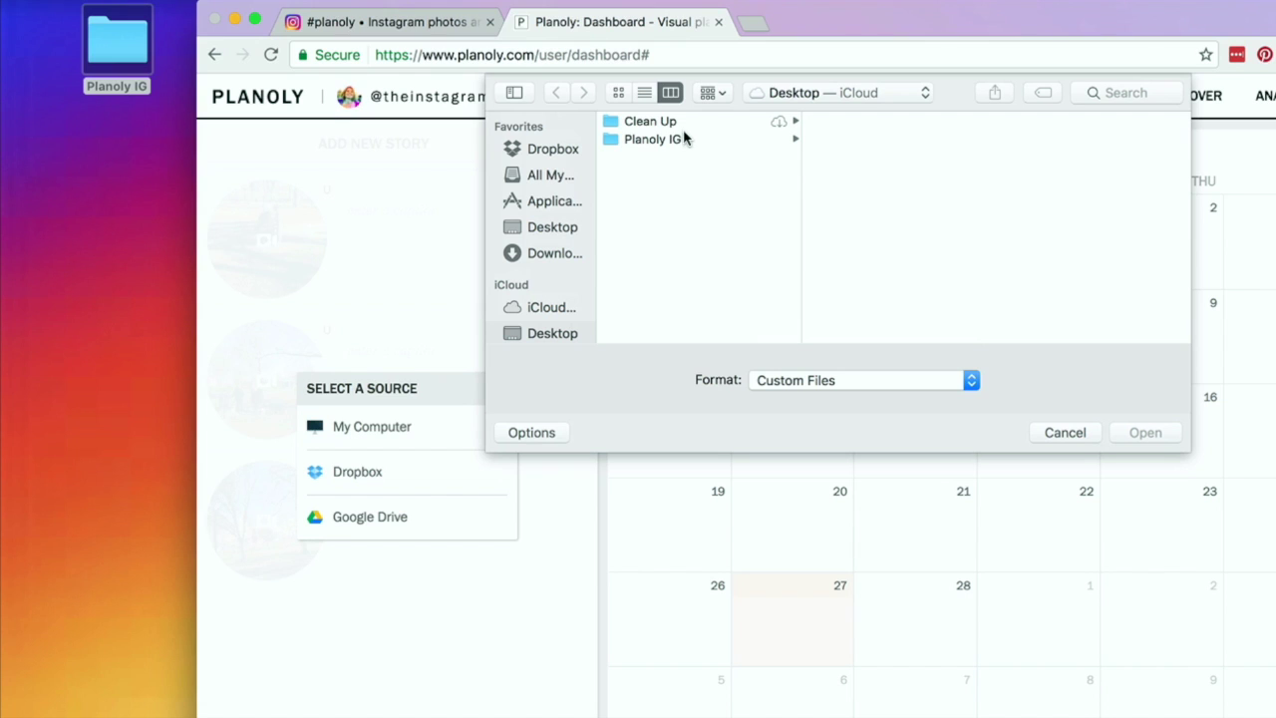
left_click(697, 141)
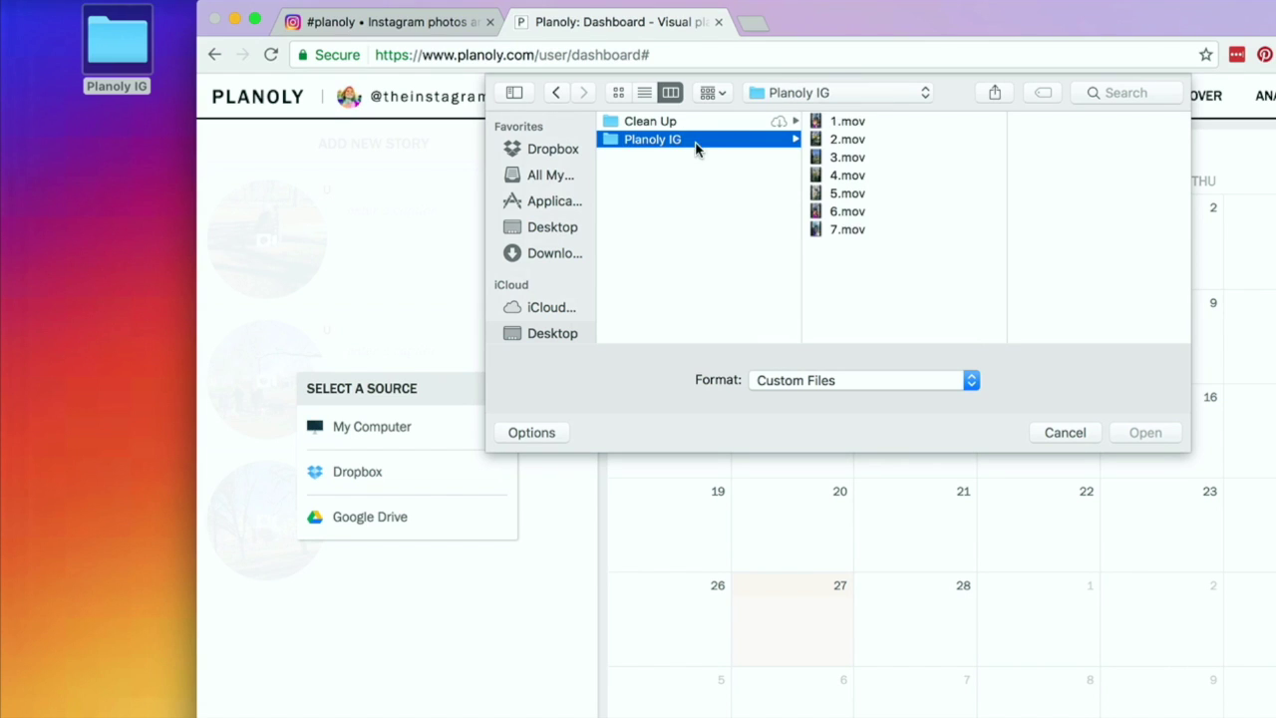
left_click(849, 176)
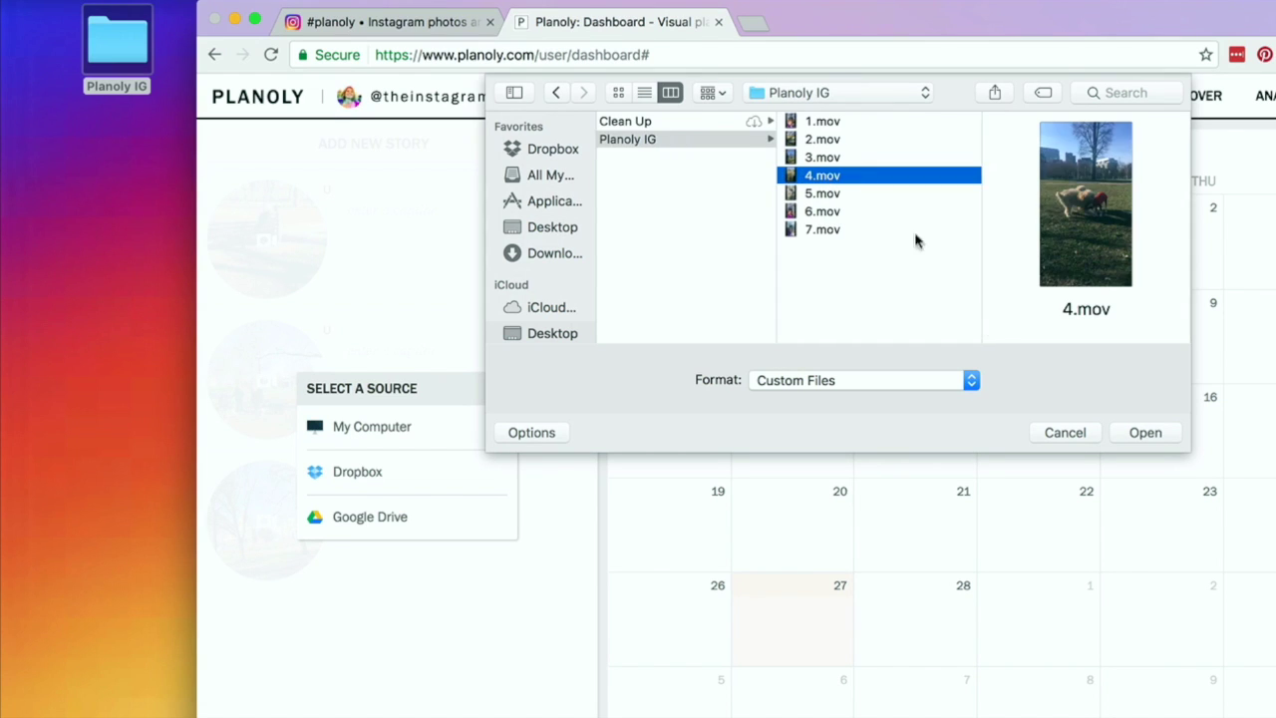
left_click(1124, 433)
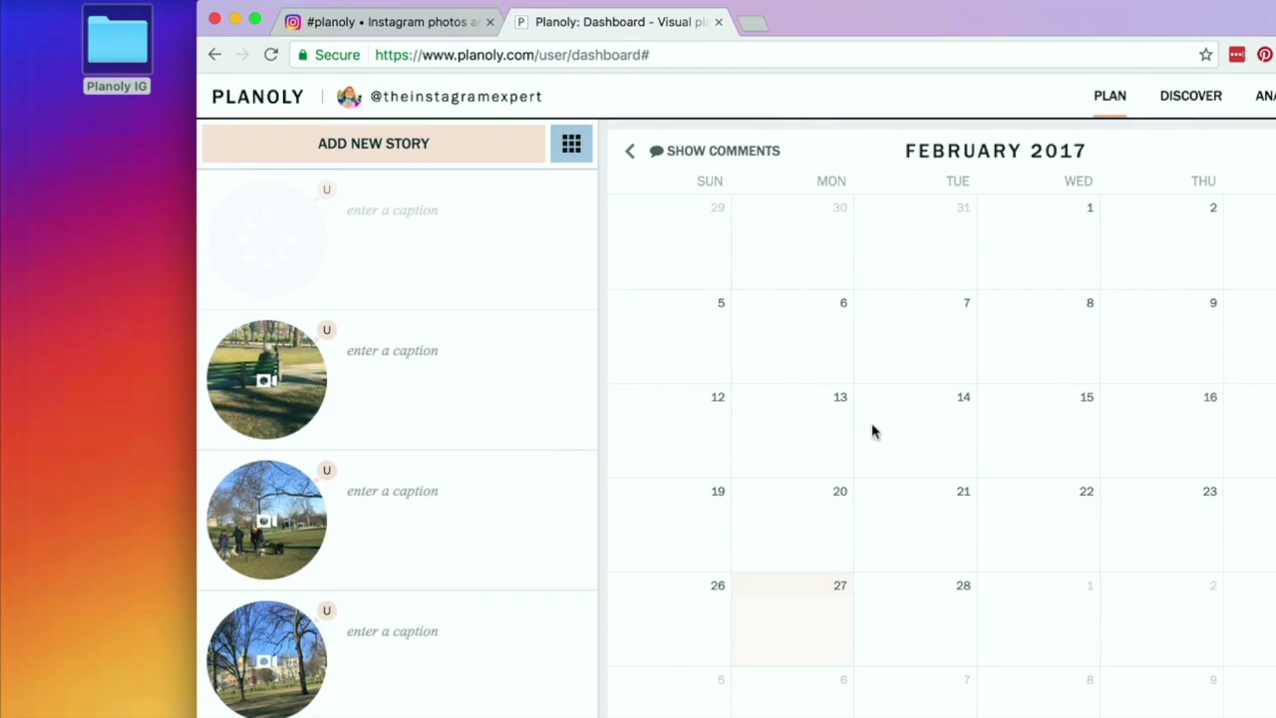
Add 6.mov from the Planoly IG folder on the computer as a new story.
left_click(481, 145)
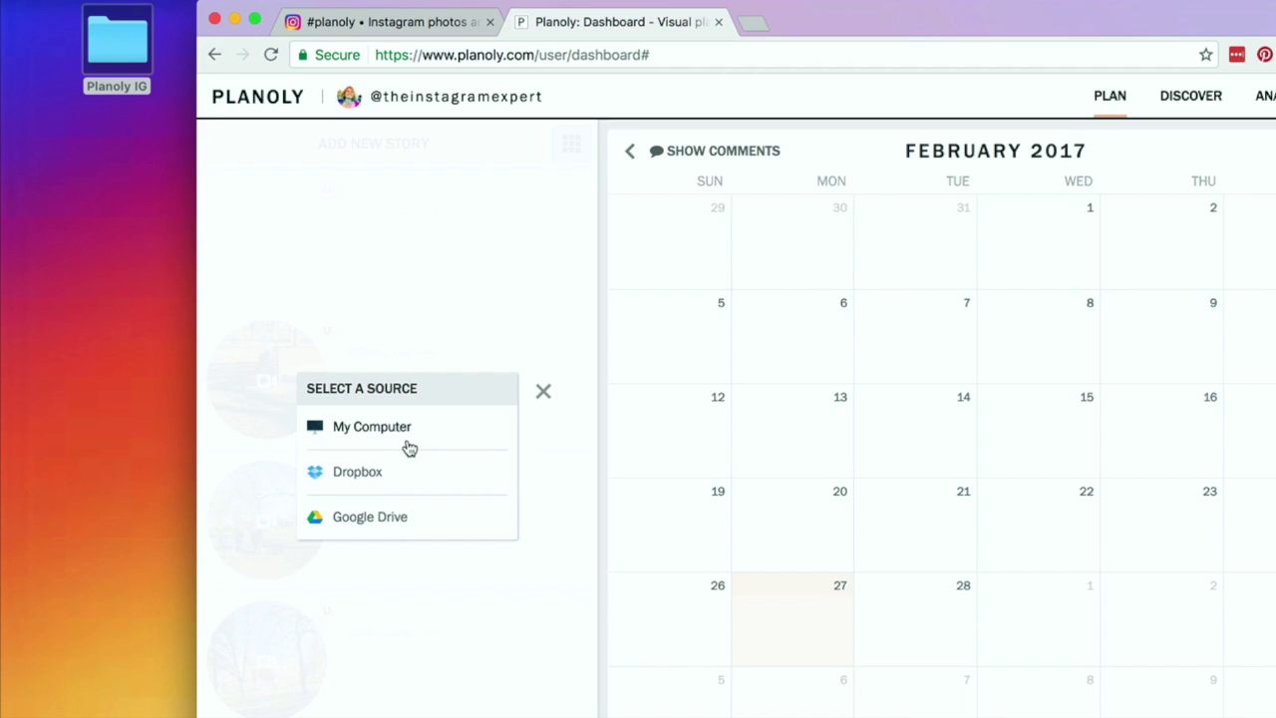
left_click(433, 434)
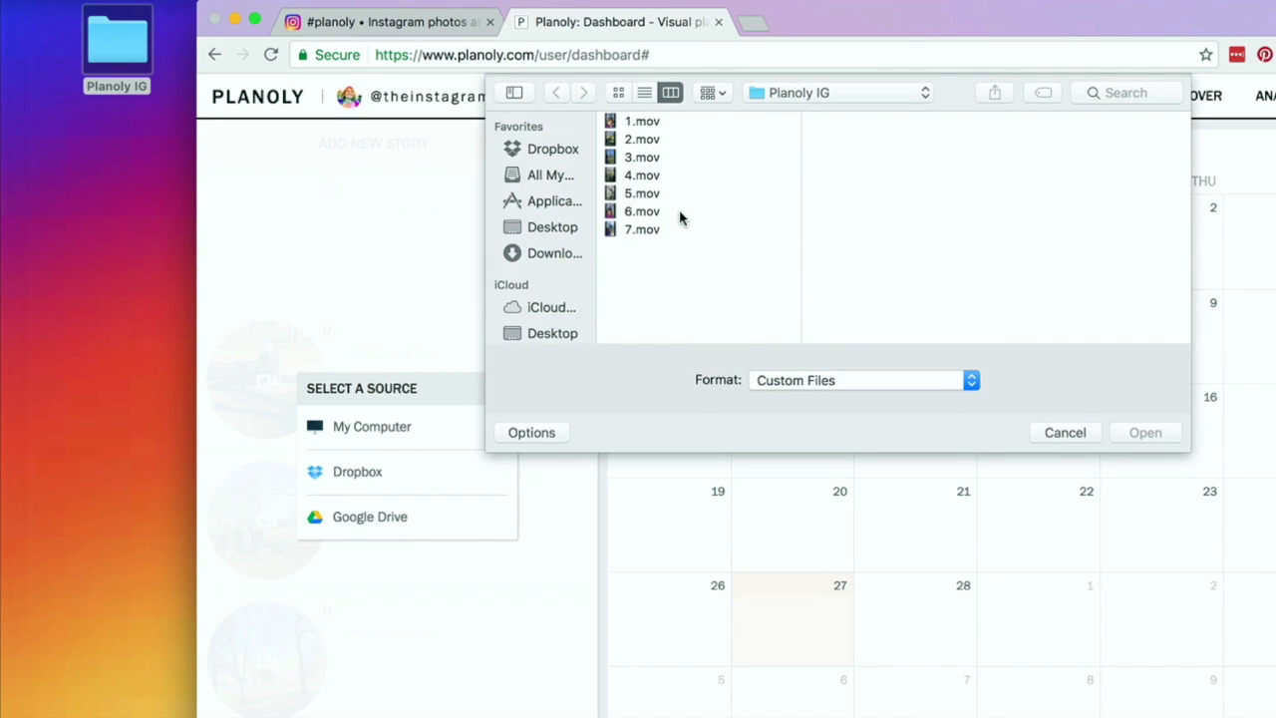
left_click(680, 214)
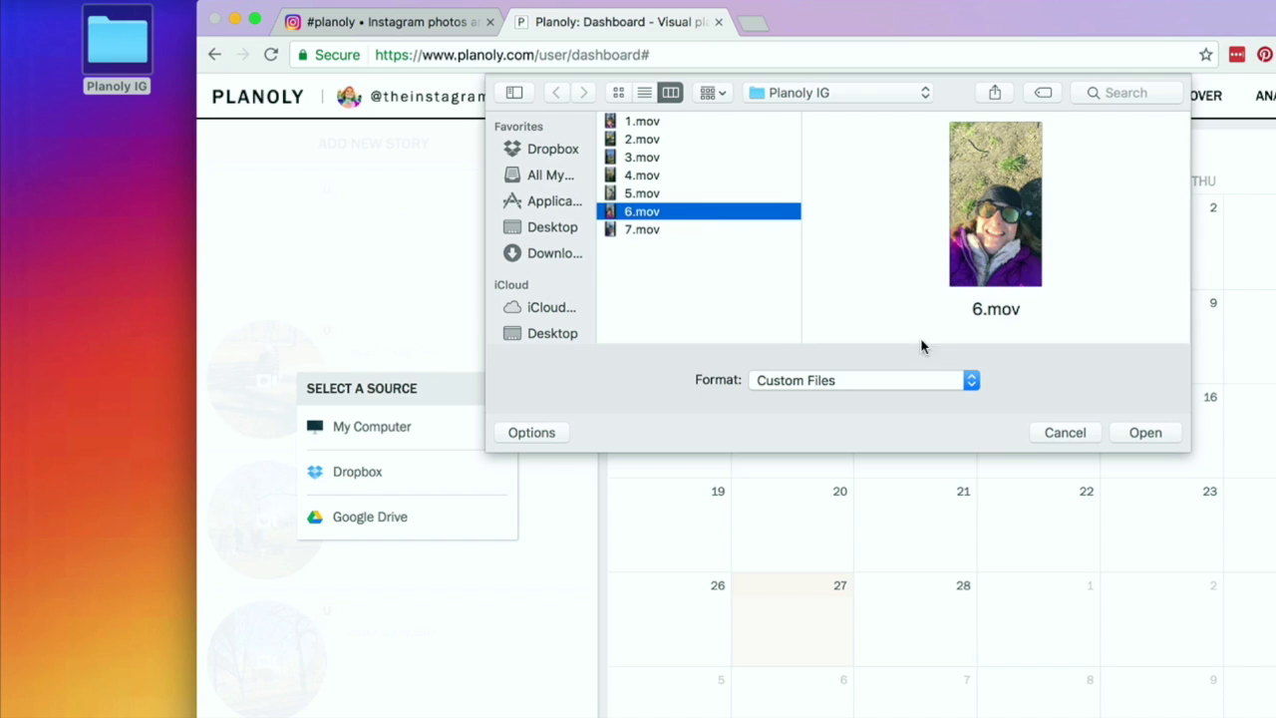
left_click(1124, 439)
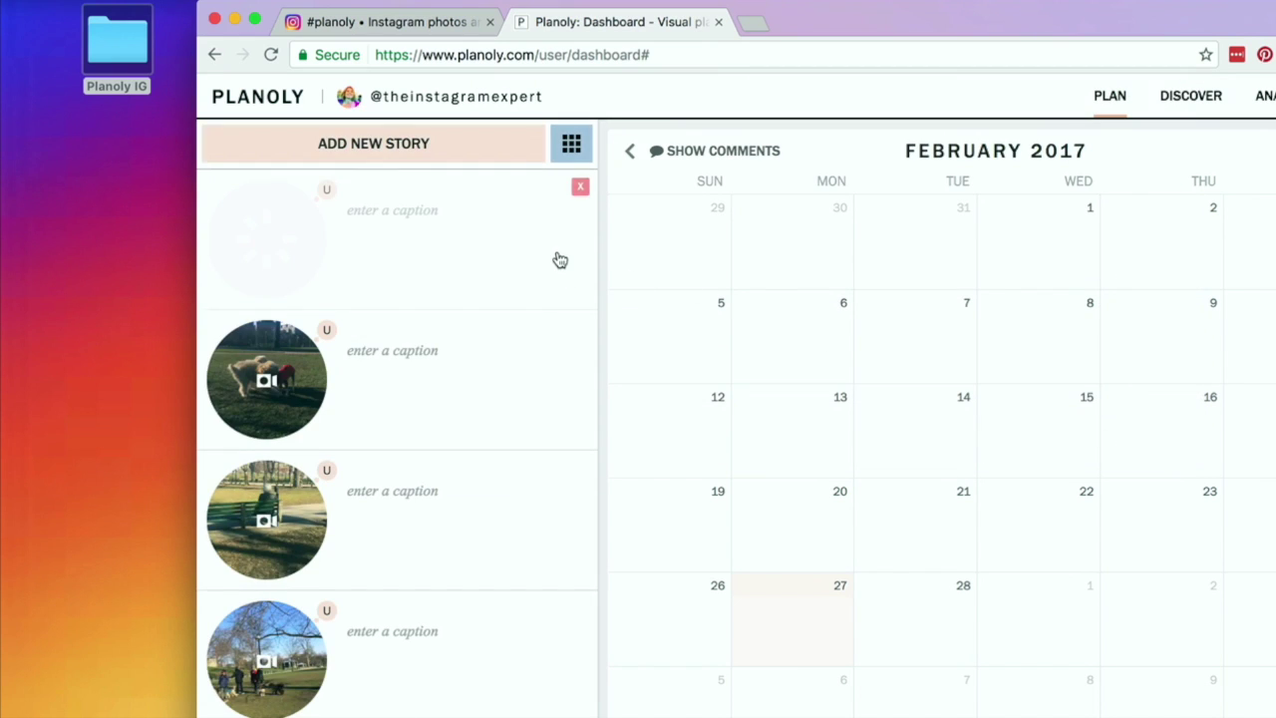
Add another new story from the computer, choosing 7.mov in the Planoly IG folder.
left_click(506, 148)
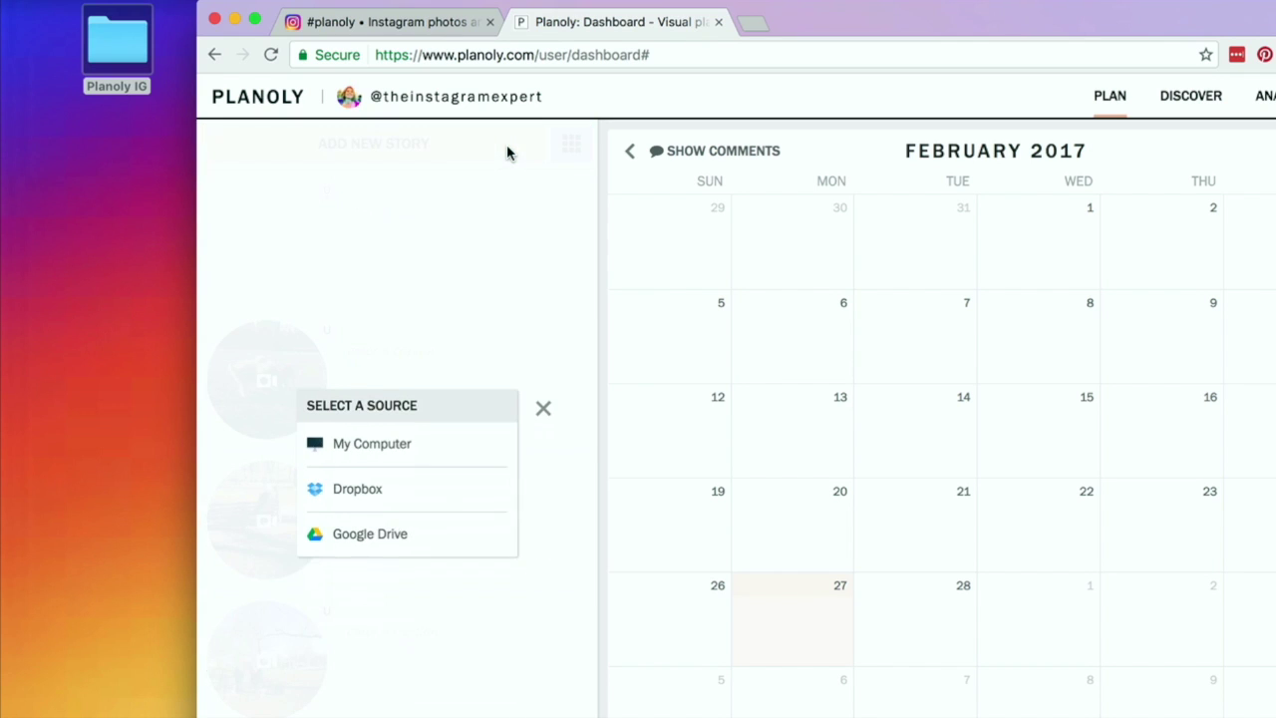
left_click(444, 452)
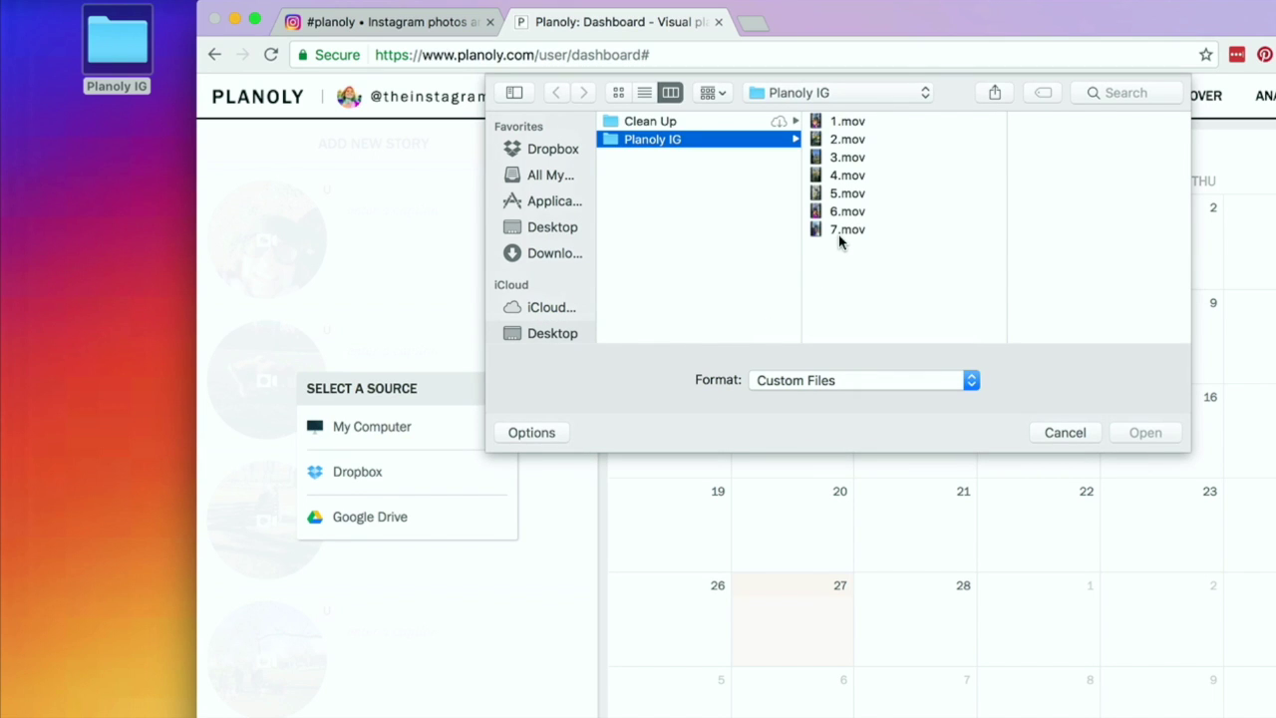
left_click(845, 231)
left_click(1132, 435)
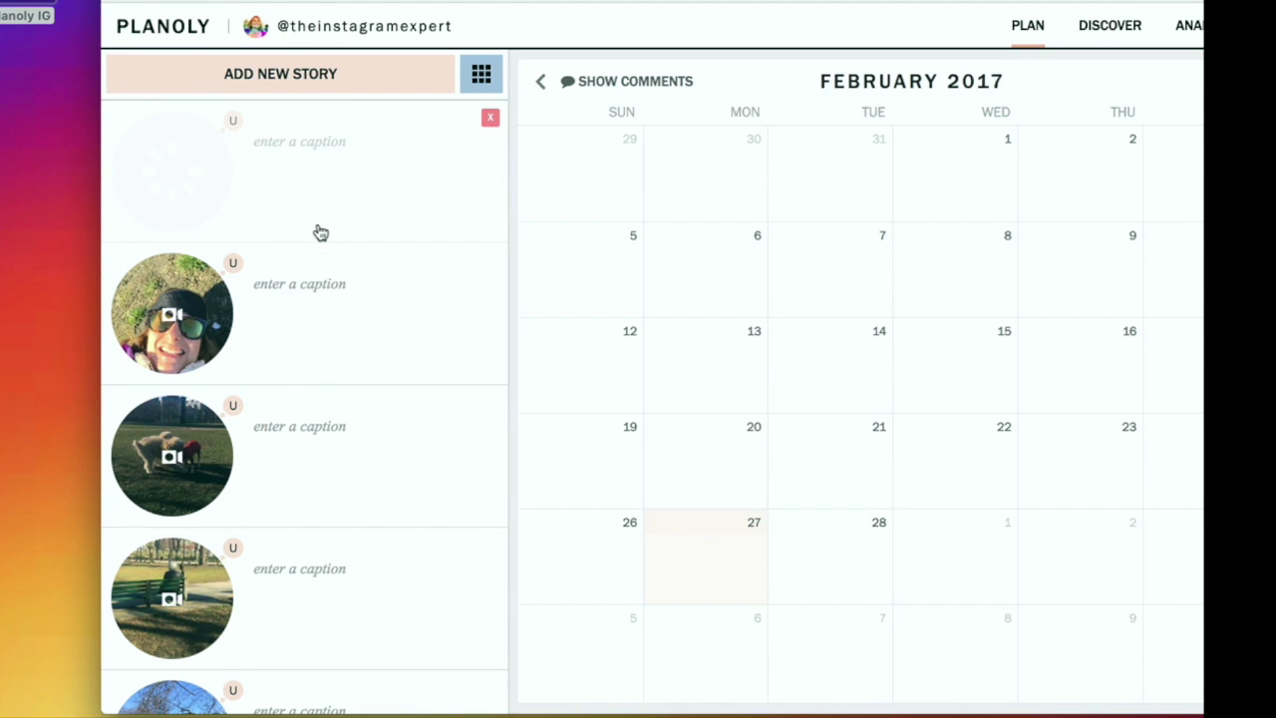
Open the last story in the list, the park video with the bare trees, for scheduling.
scroll(321, 237, "down", 5)
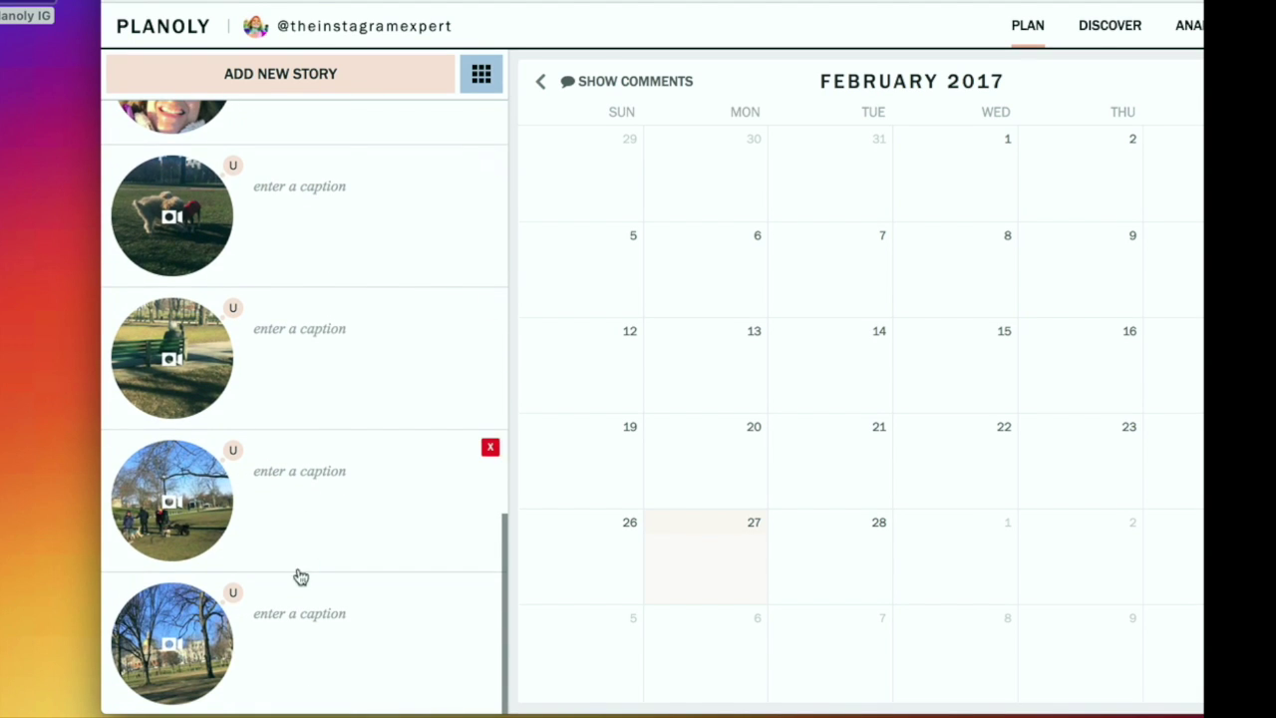
left_click(272, 621)
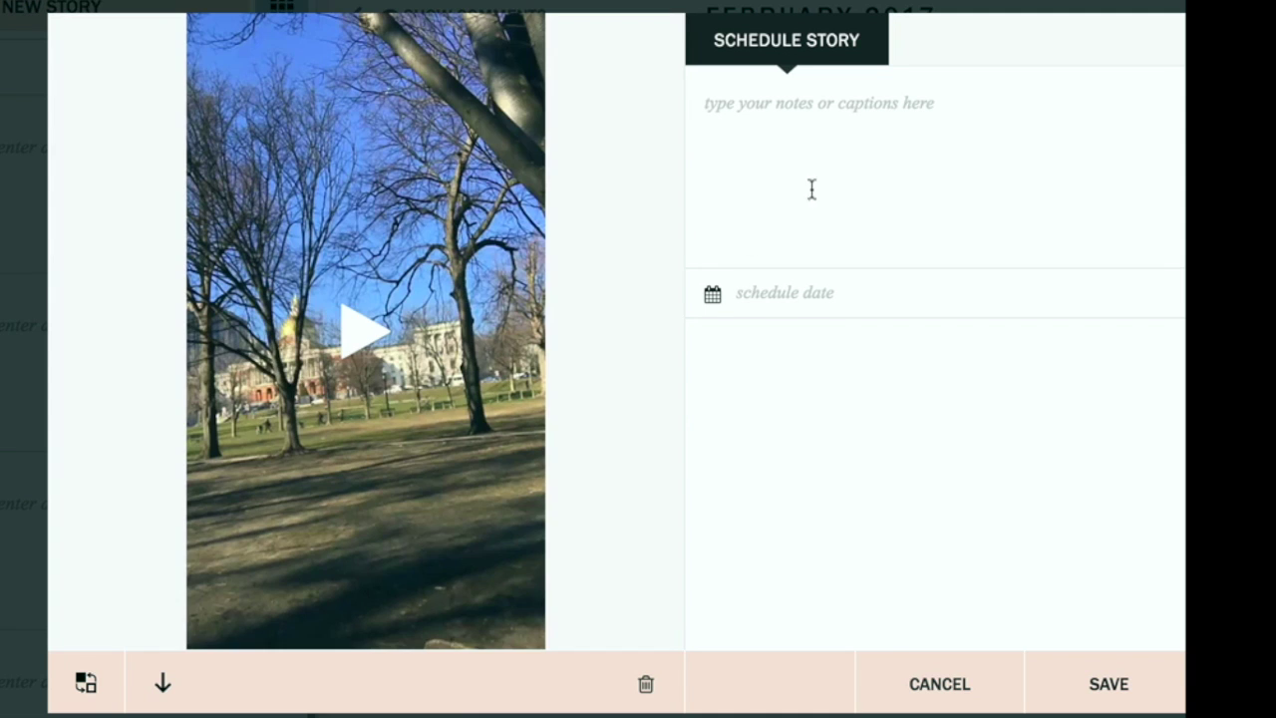
left_click(846, 165)
type("Join me on my webinar 13 Things I did to 3x my Revenue in 3 year")
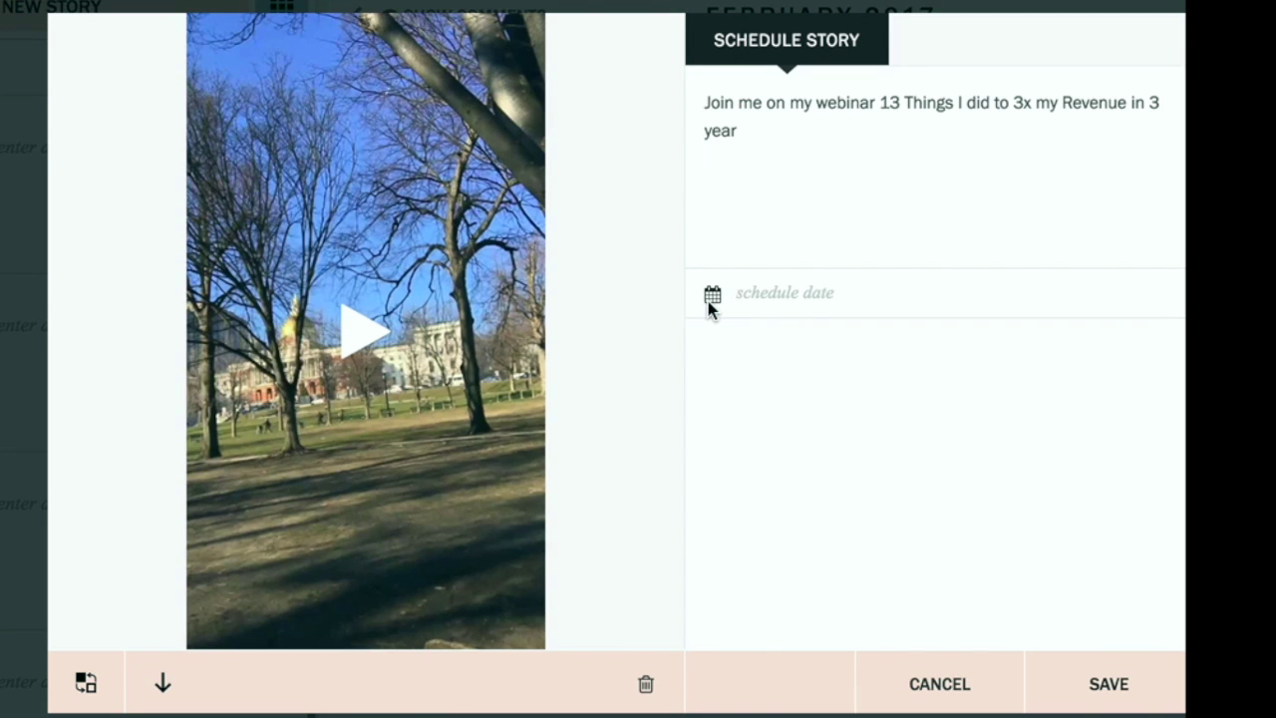
left_click(760, 220)
key("ctrl+a")
key("BackSpace")
Schedule the open story for Feb 27, 2017 at 10:45 am and save it.
left_click(777, 296)
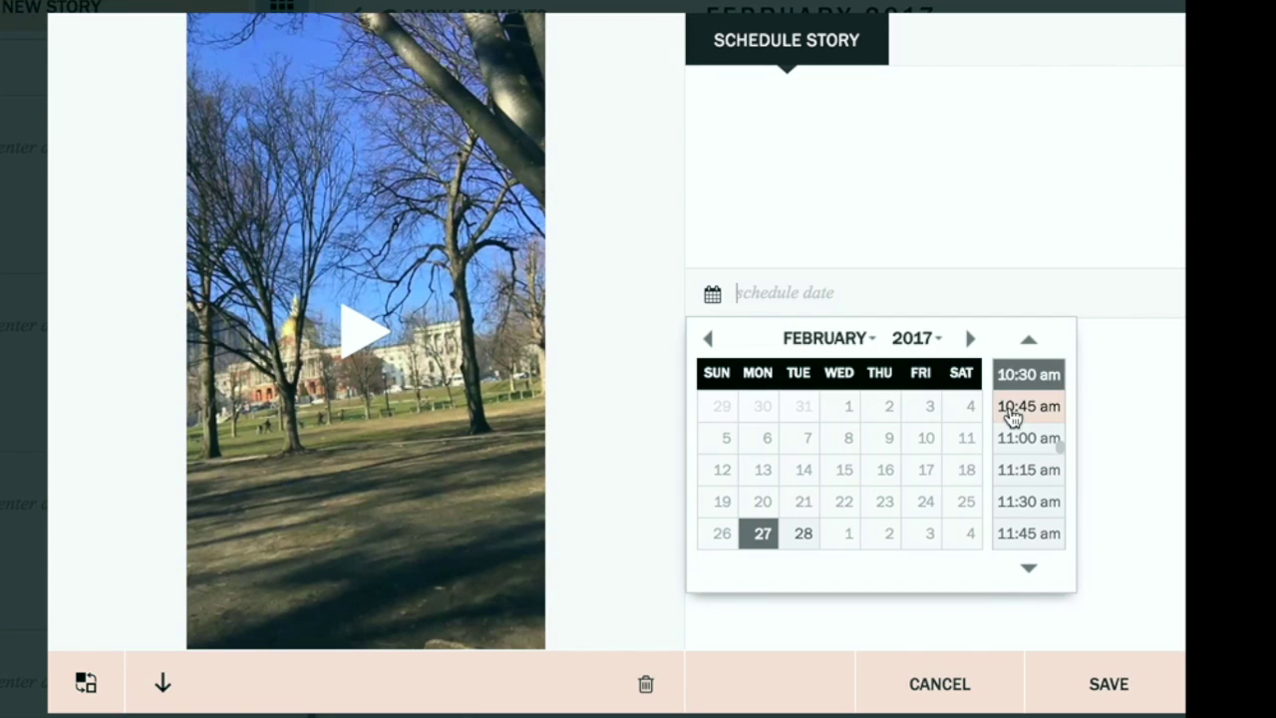
left_click(1010, 406)
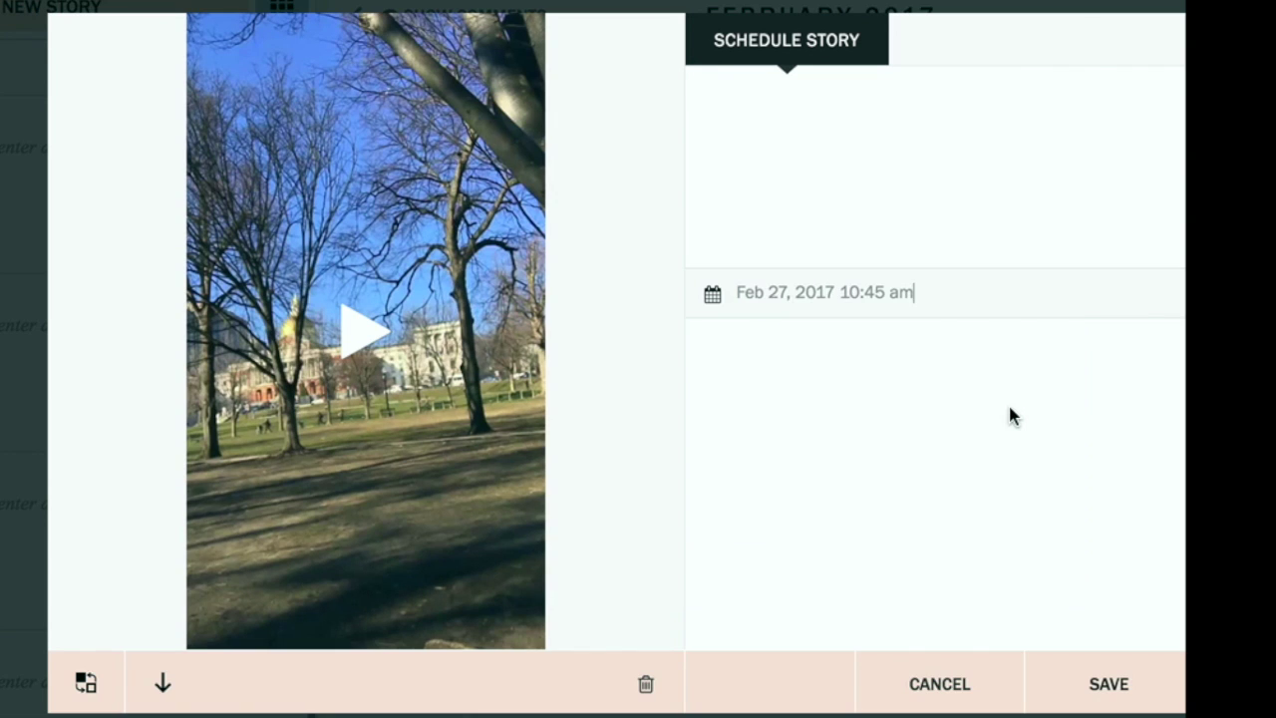
left_click(1098, 686)
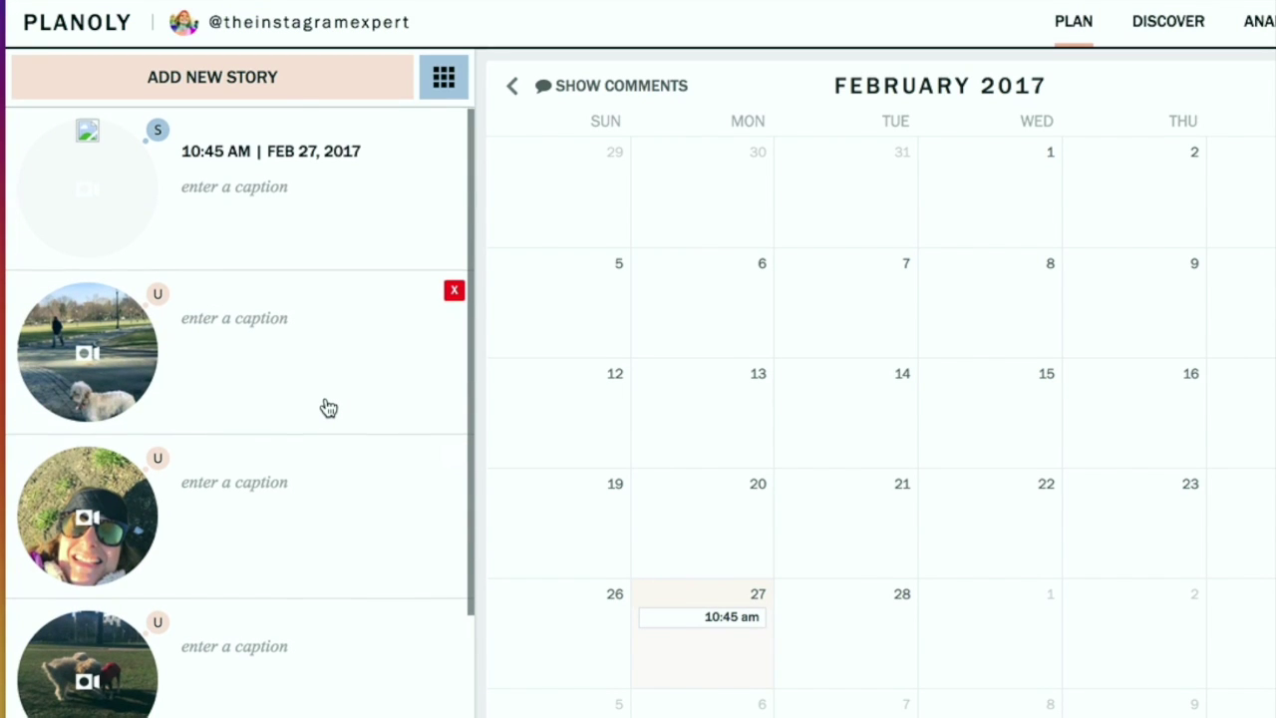
scroll(331, 403, "down", 3)
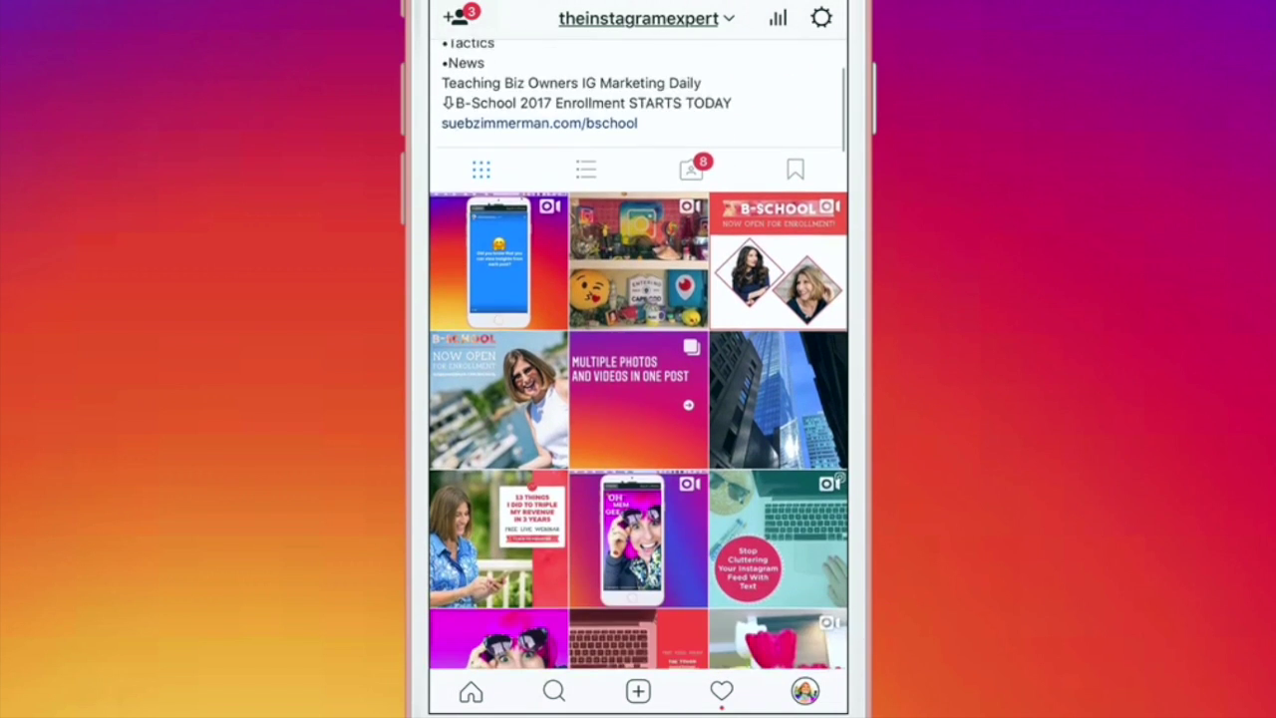
Switch to Instagram on the phone and look through the photo grid of the account's own profile.
scroll(637, 353, "down", 5)
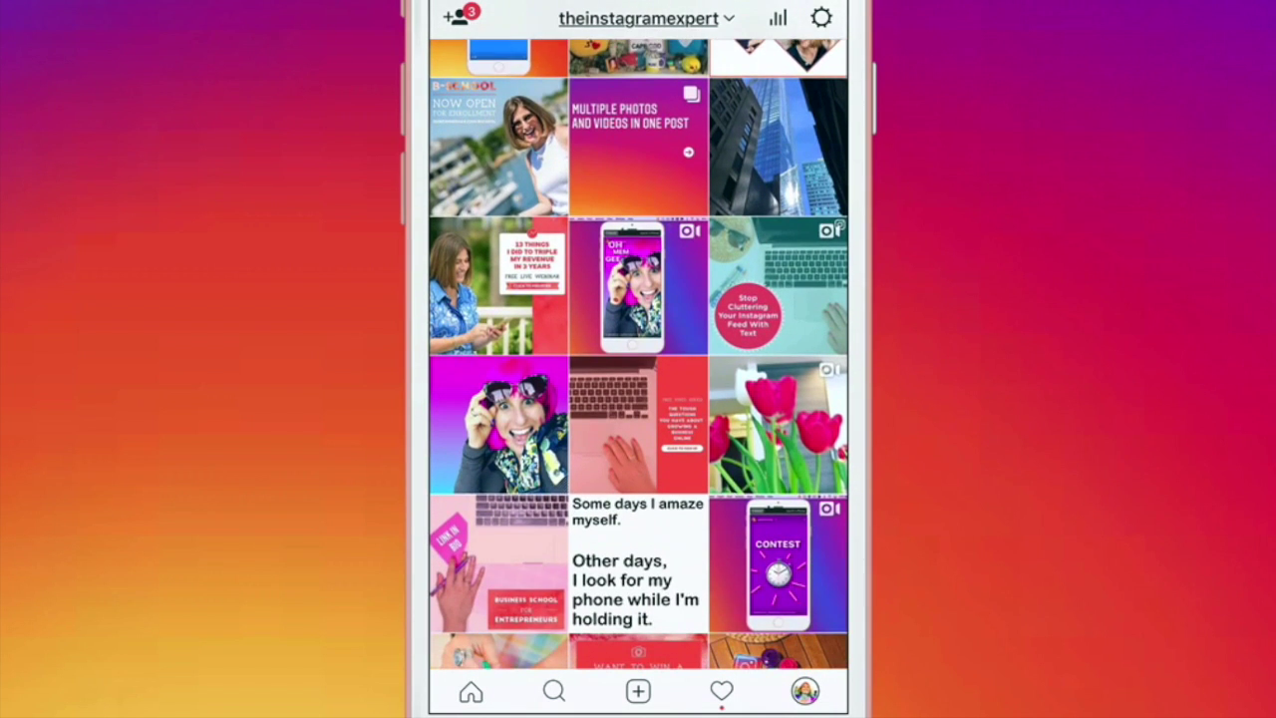
scroll(637, 353, "down", 5)
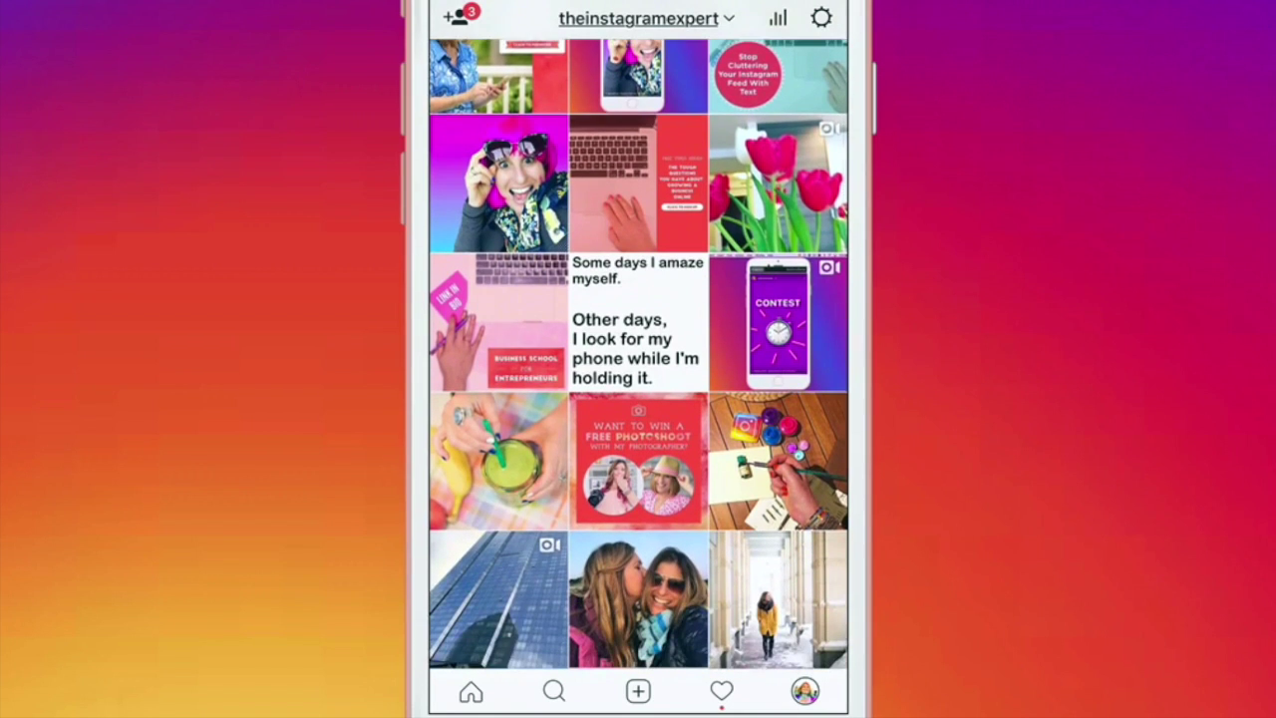
scroll(638, 353, "down", 1)
scroll(638, 353, "down", 2)
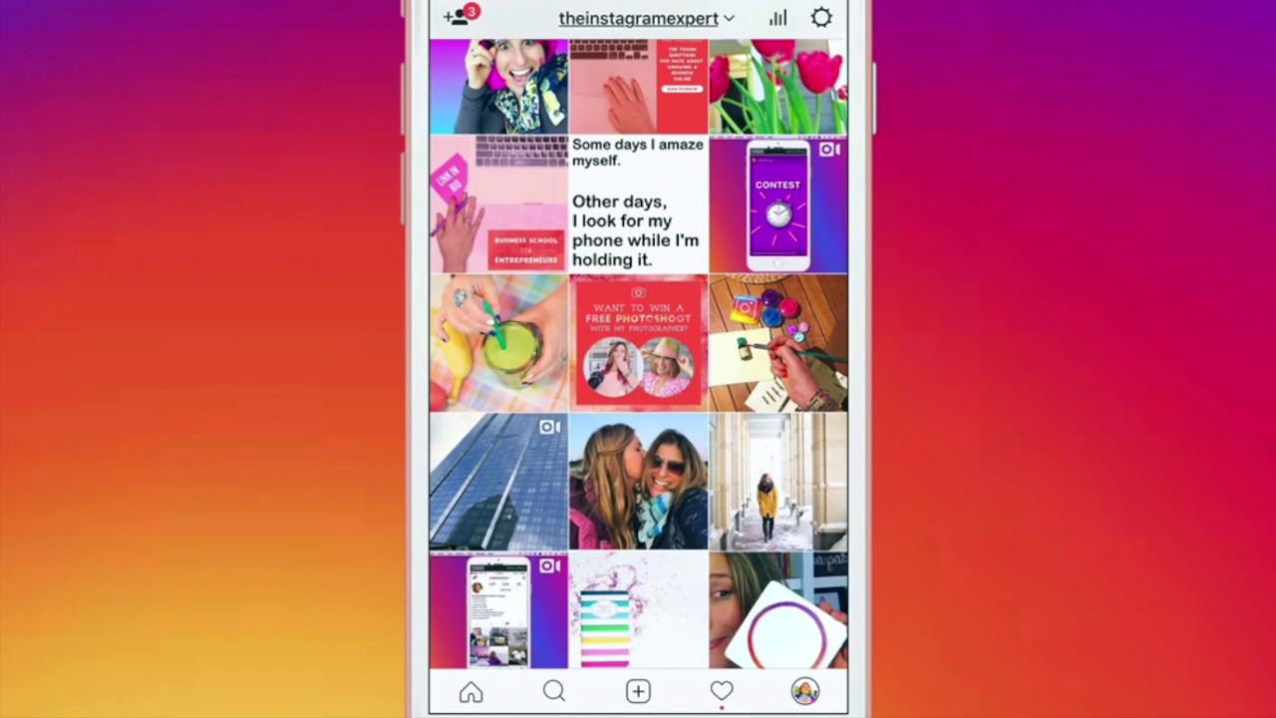
scroll(638, 353, "down", 1)
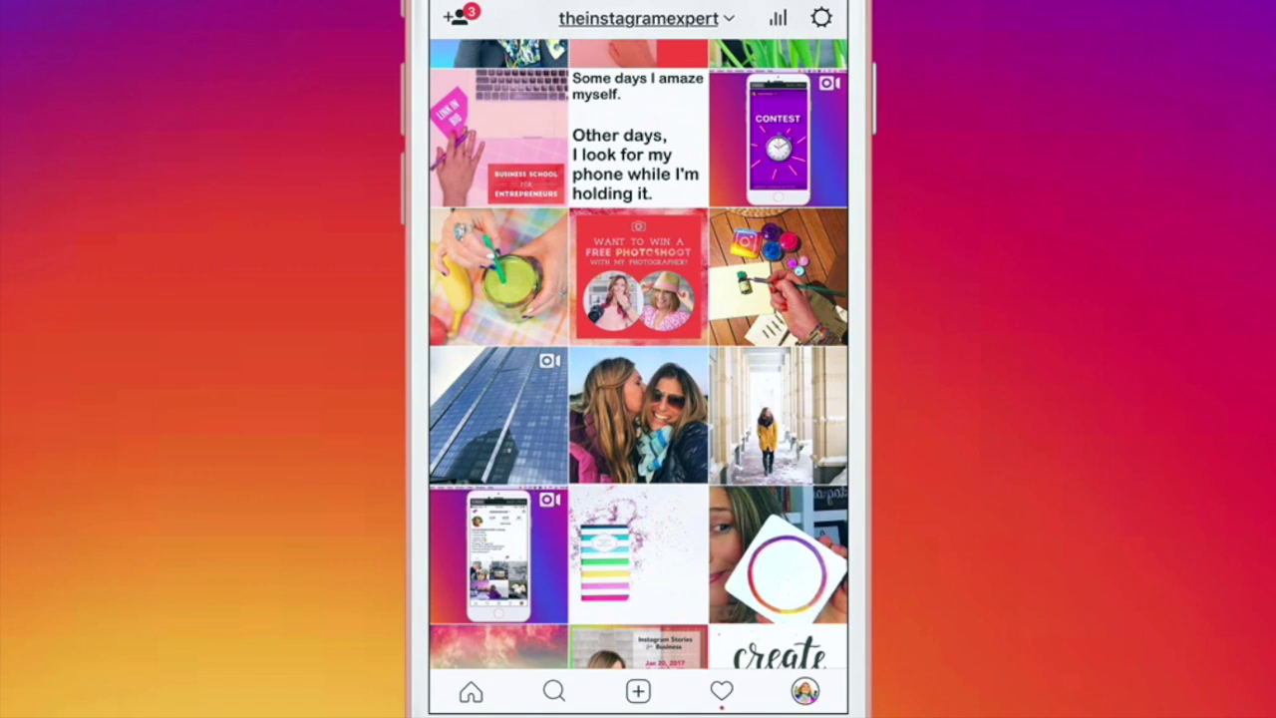
scroll(637, 353, "down", 1)
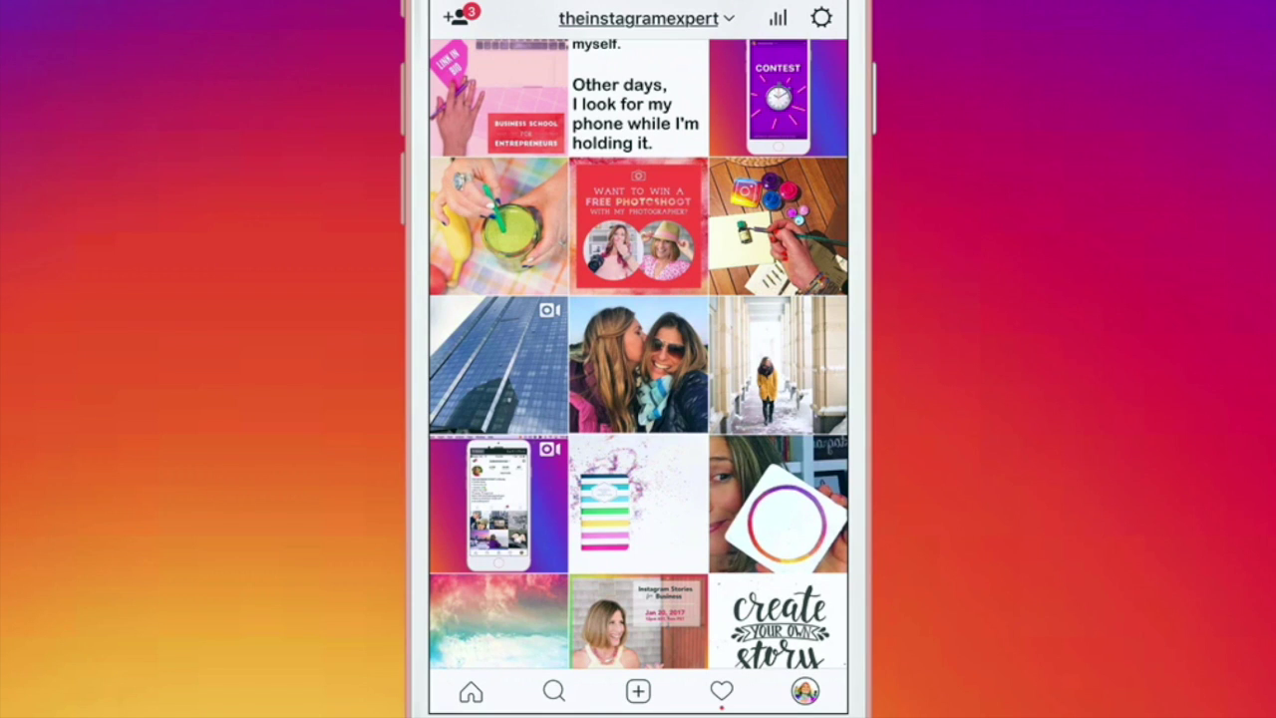
scroll(638, 352, "down", 1)
scroll(638, 353, "down", 5)
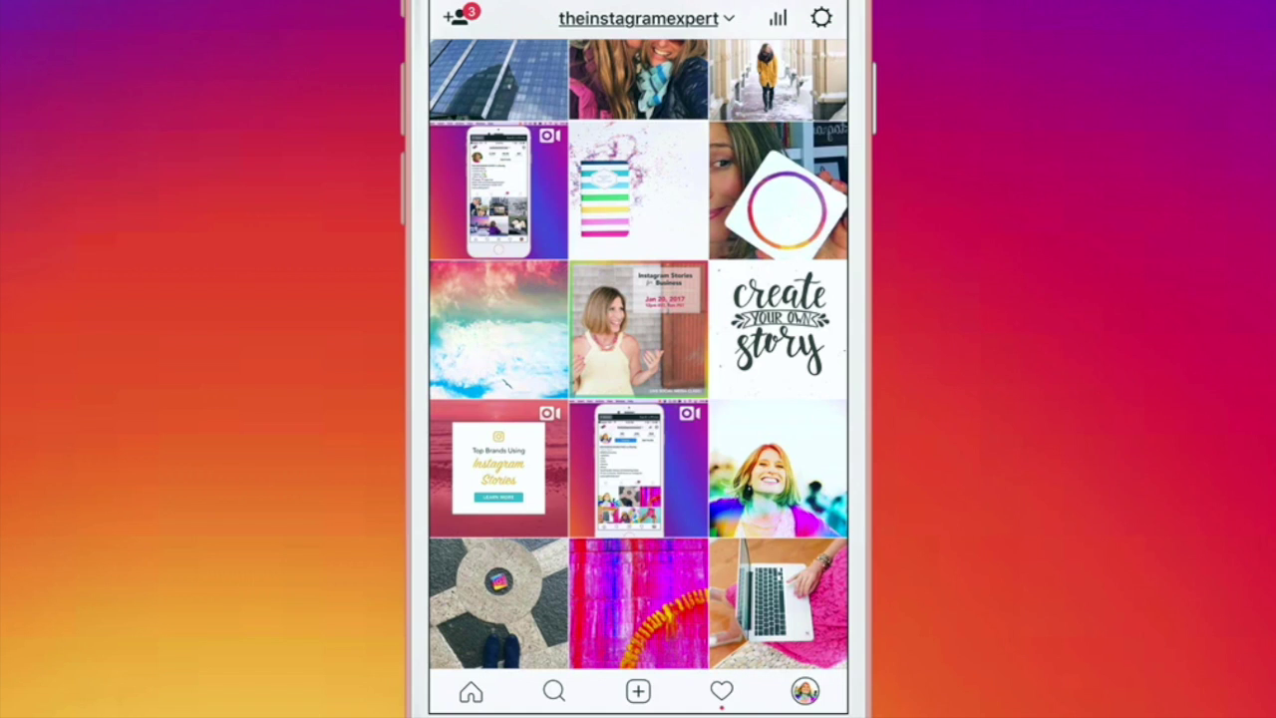
scroll(638, 353, "up", 10)
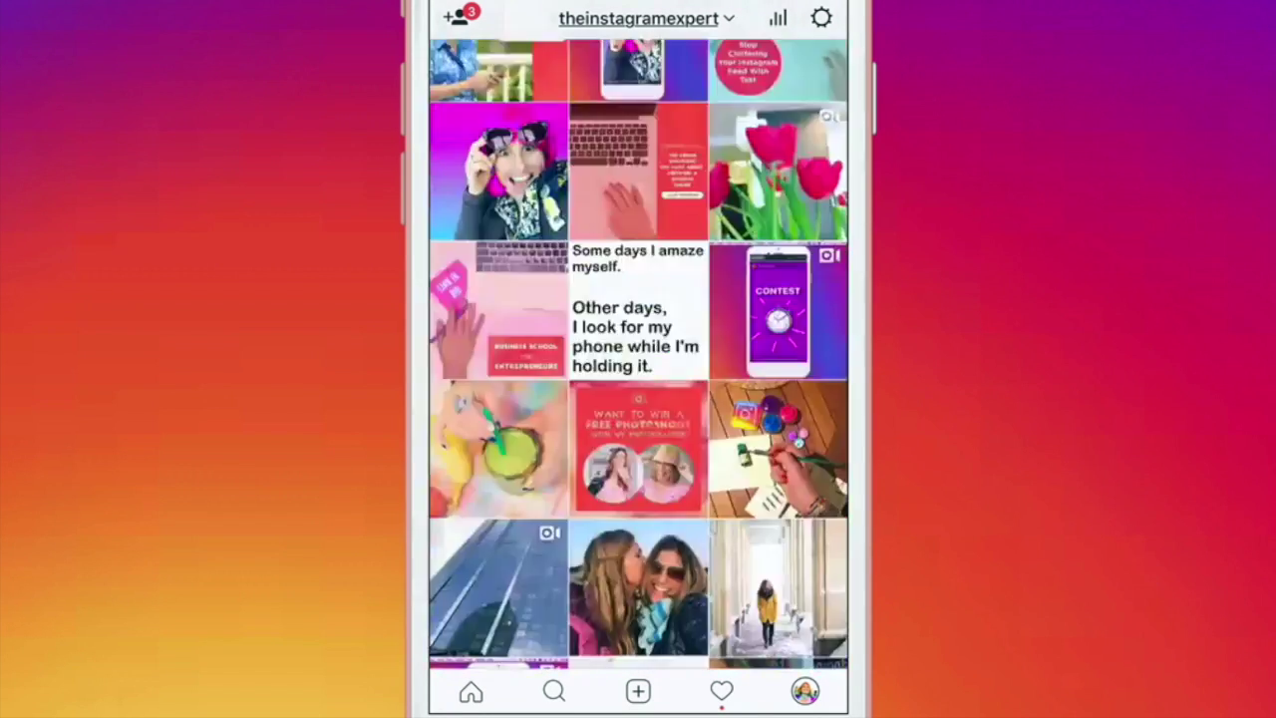
Search Instagram people for "hoo" and open the hootsuite profile.
left_click(554, 691)
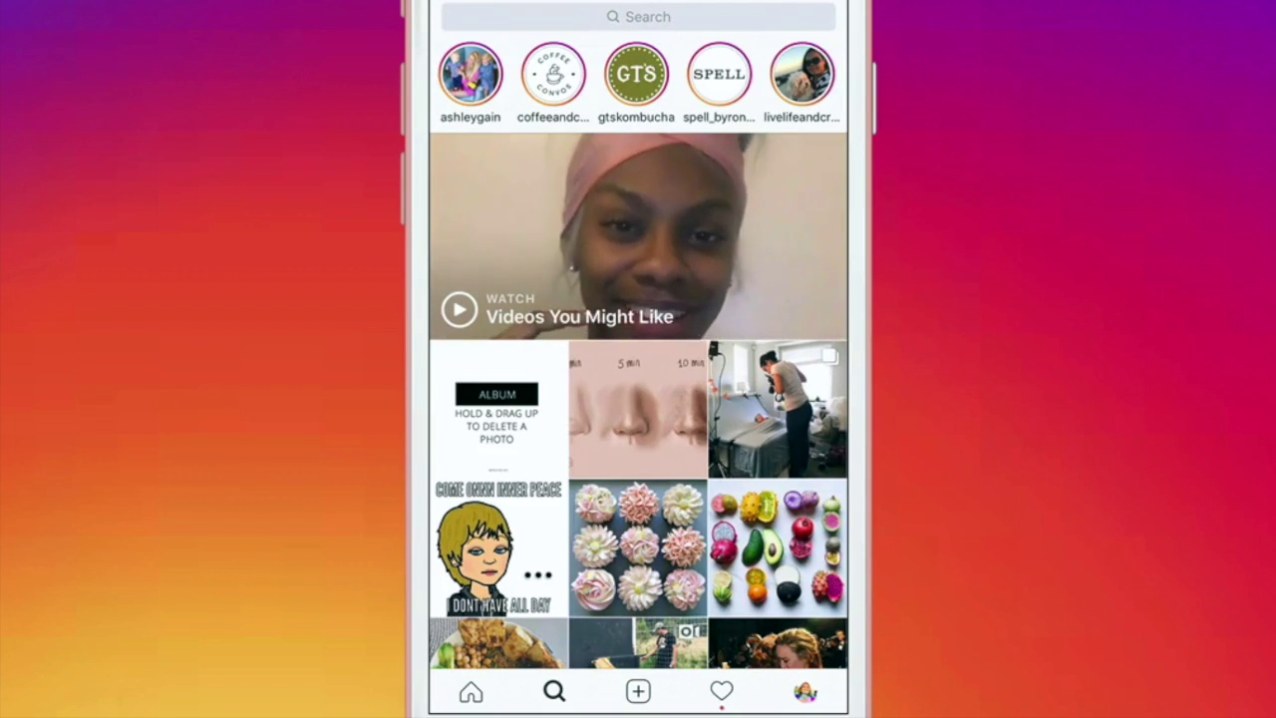
left_click(638, 16)
type("h")
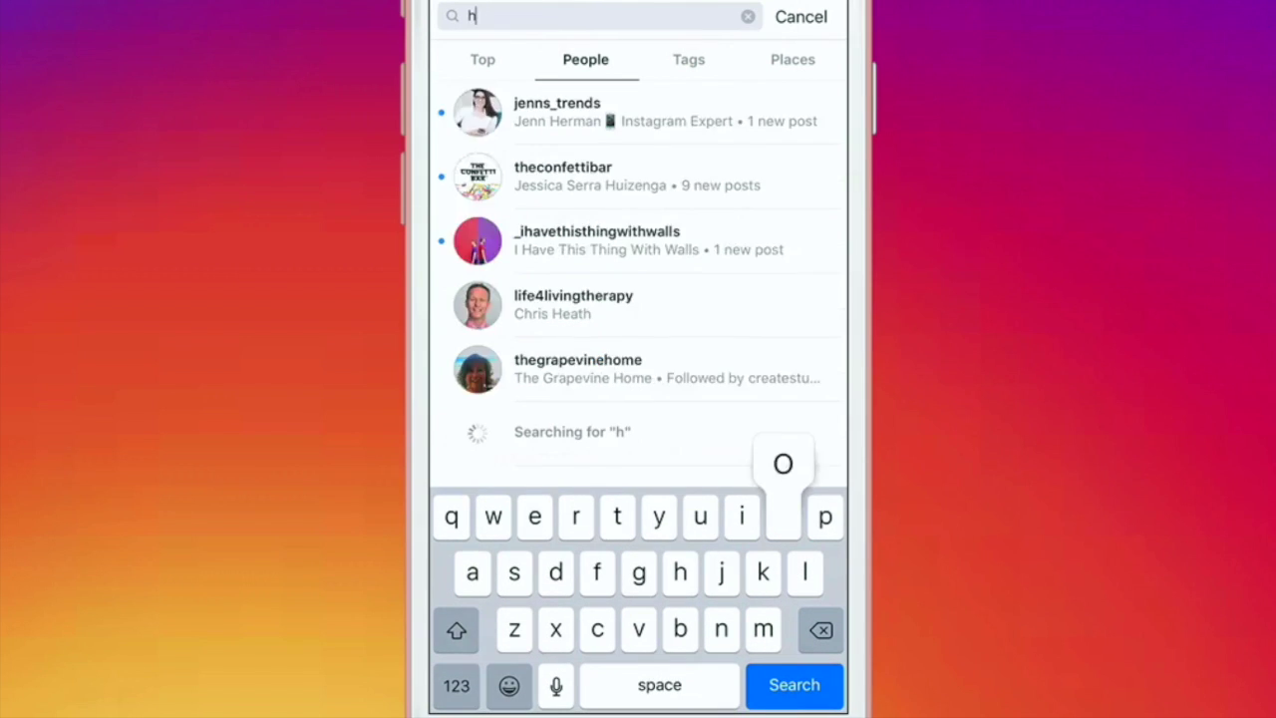
type("oo")
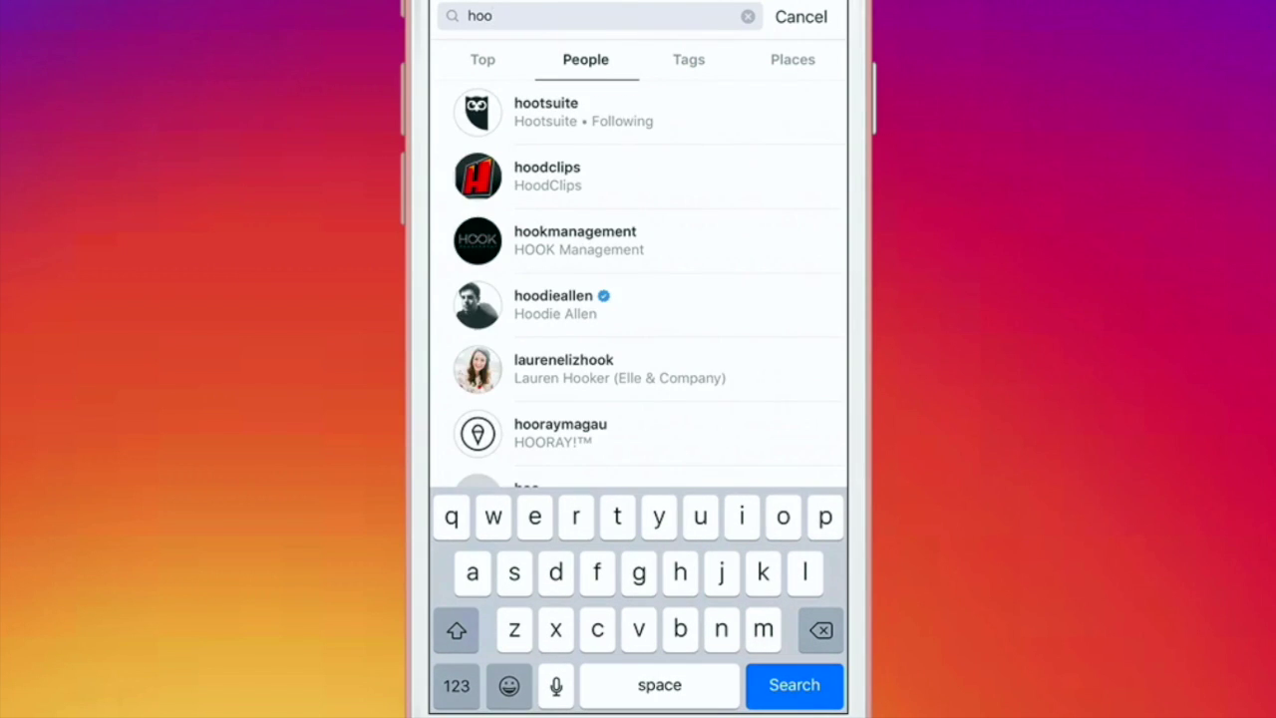
left_click(578, 109)
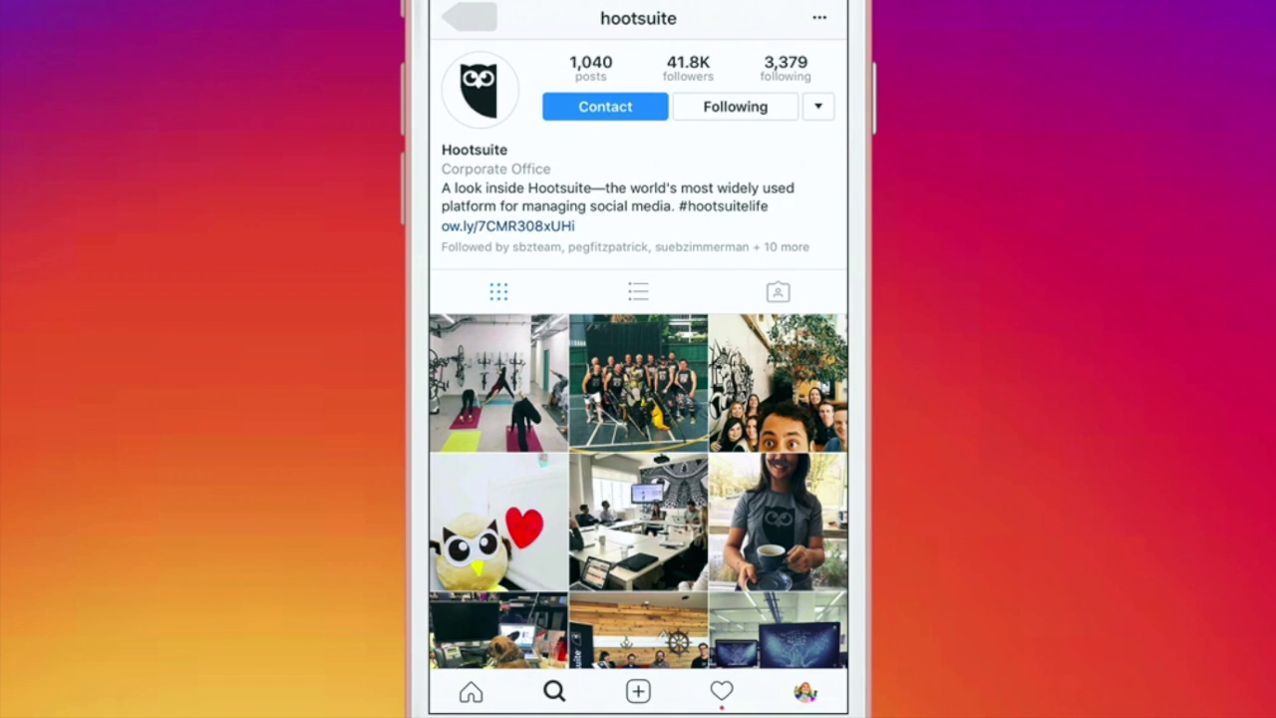
Return to the people search, clear the old term and search for "late".
left_click(469, 16)
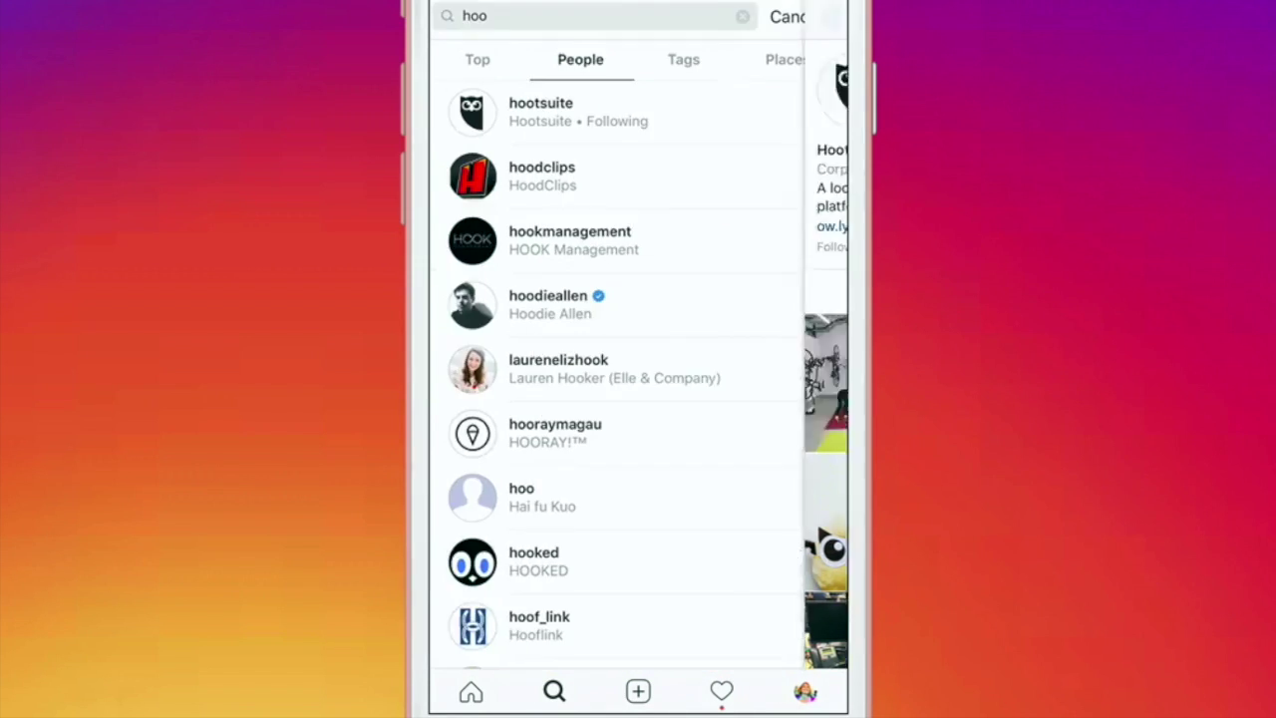
left_click(598, 16)
key("BackSpace")
key("BackSpace")
key("BackSpace")
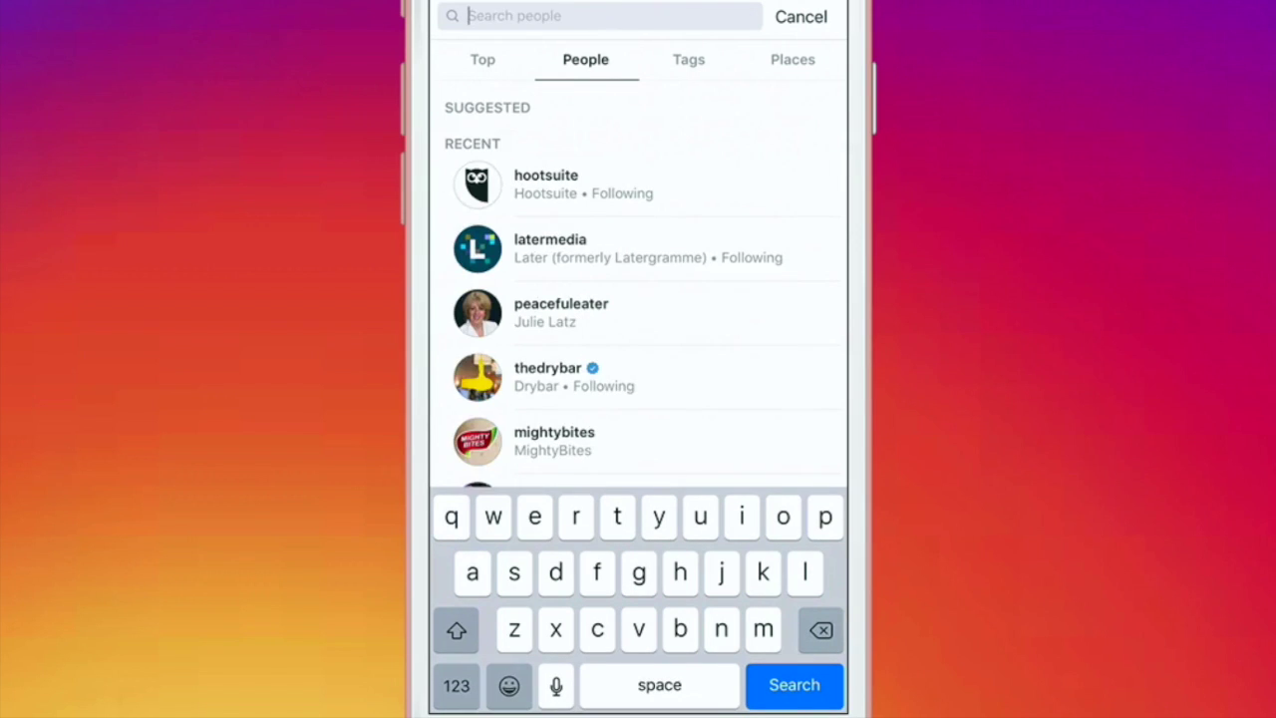
type("late")
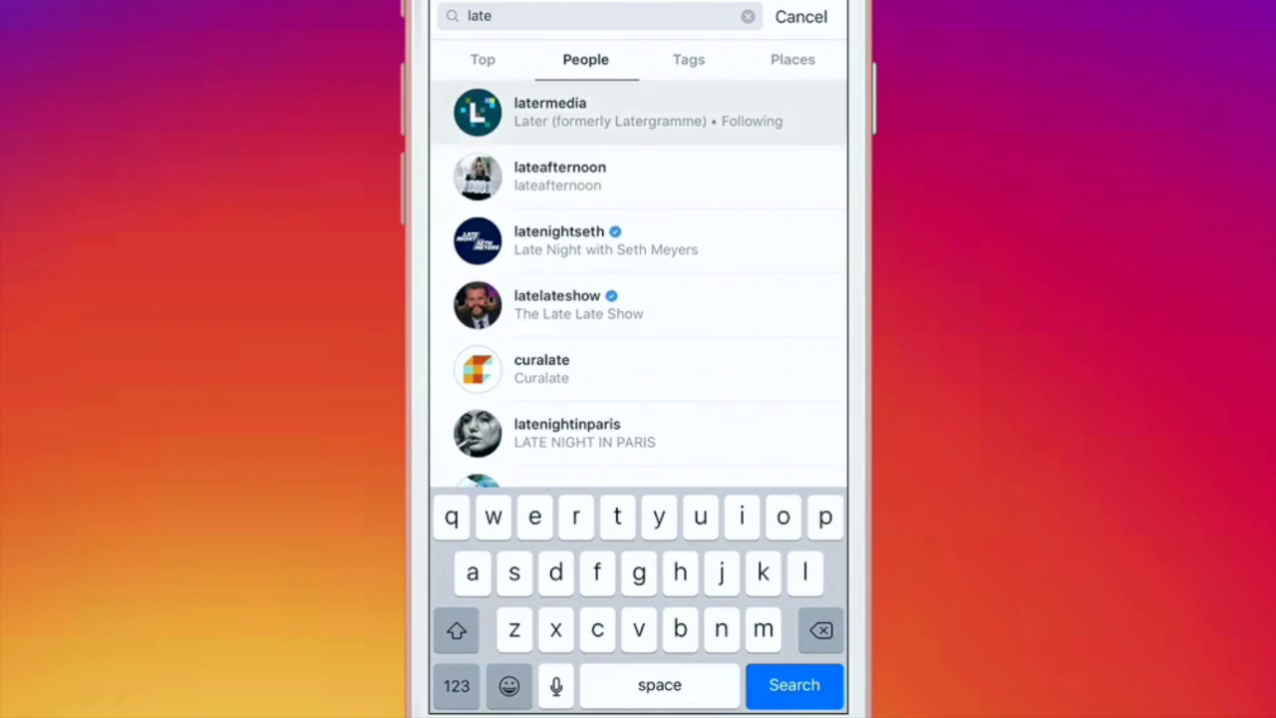